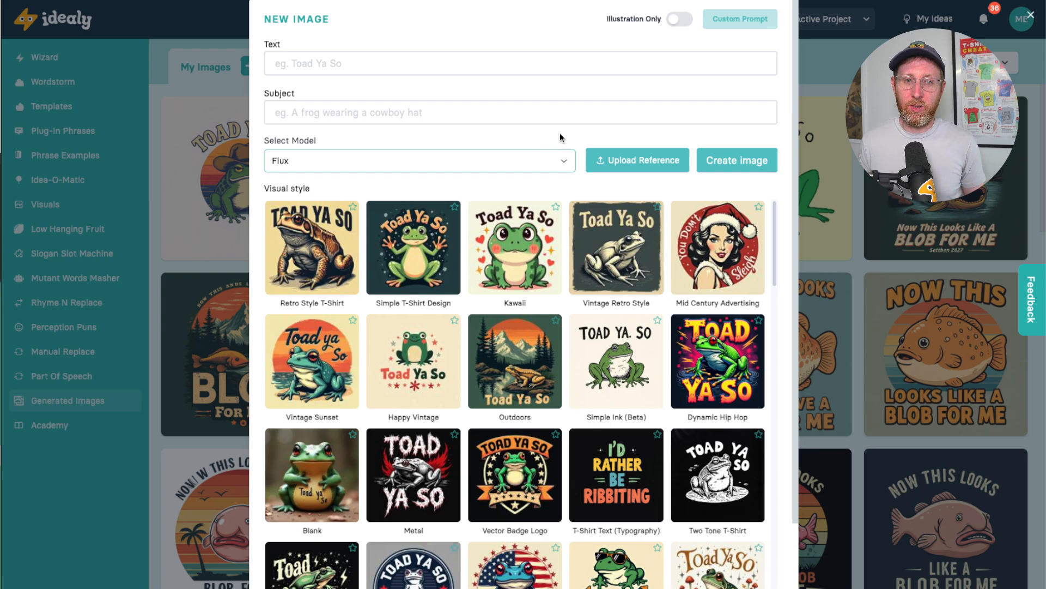
{"action": "left_click", "coordinate": [1031, 15]}
{"action": "left_click", "coordinate": [288, 68]}
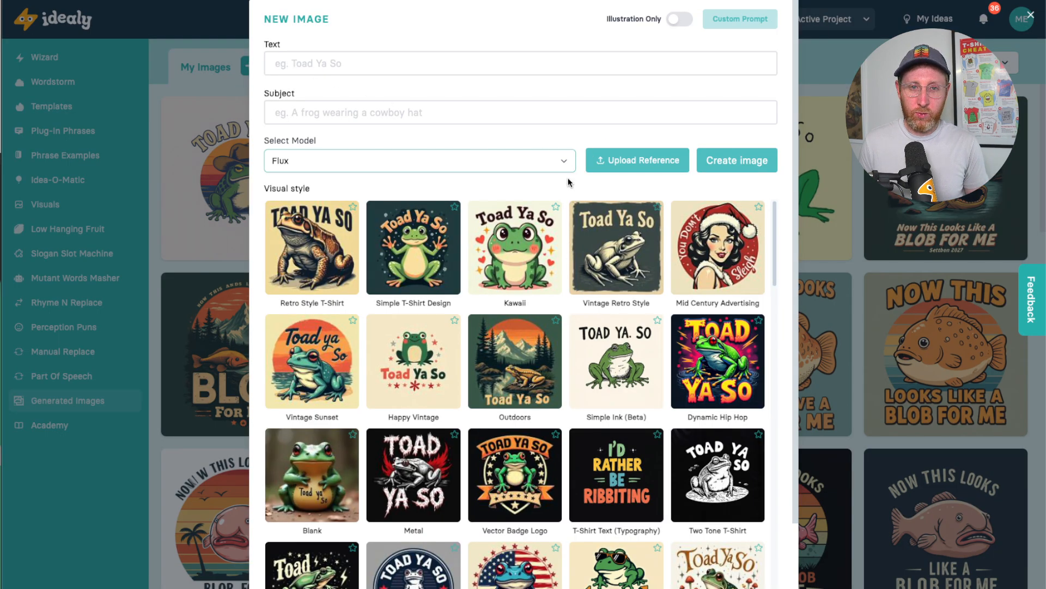
{"action": "left_click", "coordinate": [609, 163]}
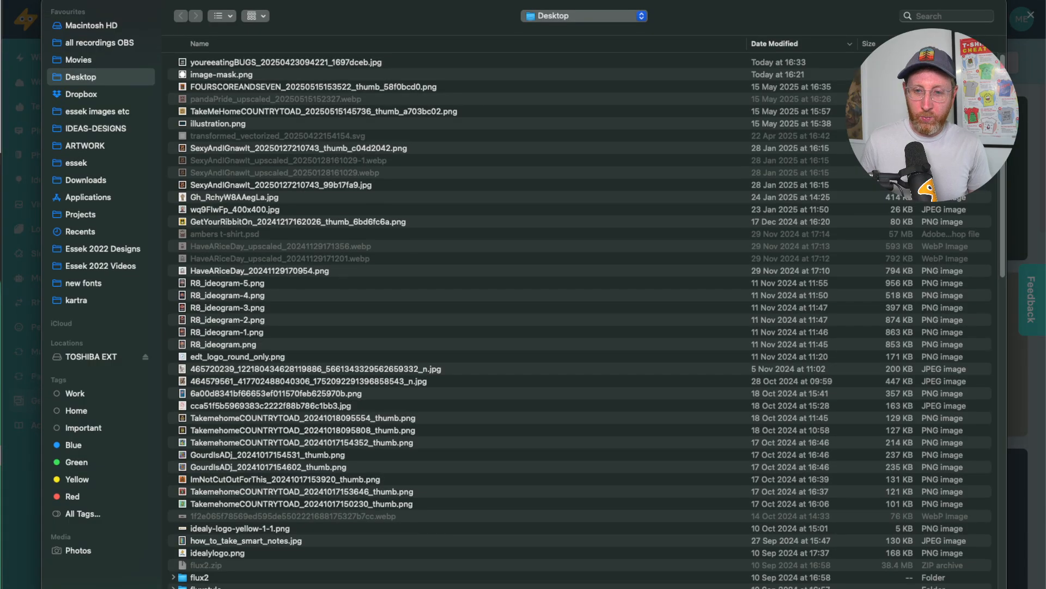
{"action": "left_click_drag", "start_coordinate": [284, 62], "coordinate": [398, 358]}
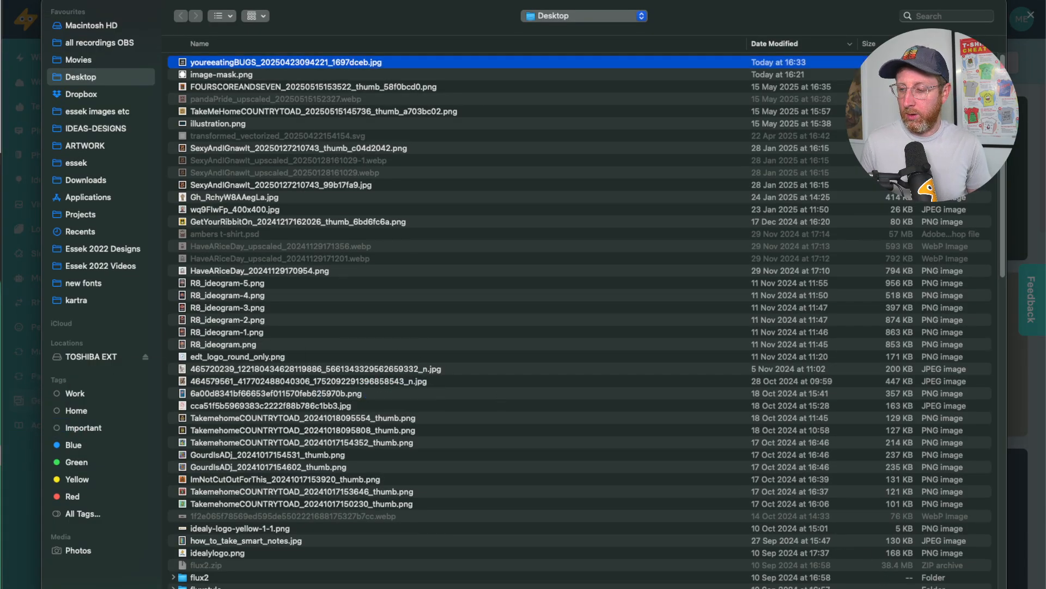
{"action": "key", "text": "Return"}
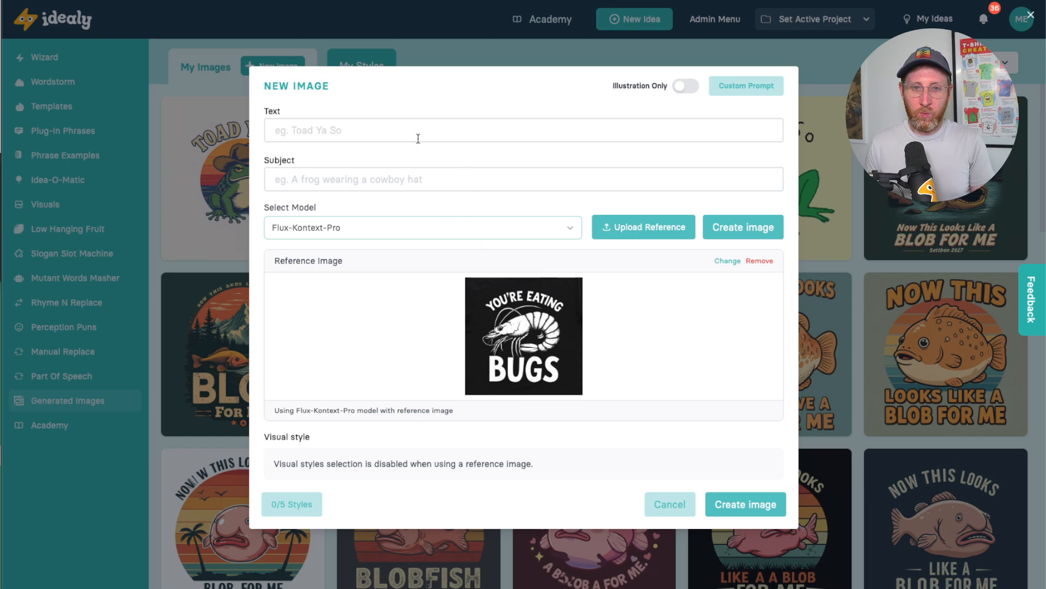
Enter "Take Me Home COUNTRY TOAD" as the text of the new image
{"action": "type", "text": "Take Me Home COUNRY"}
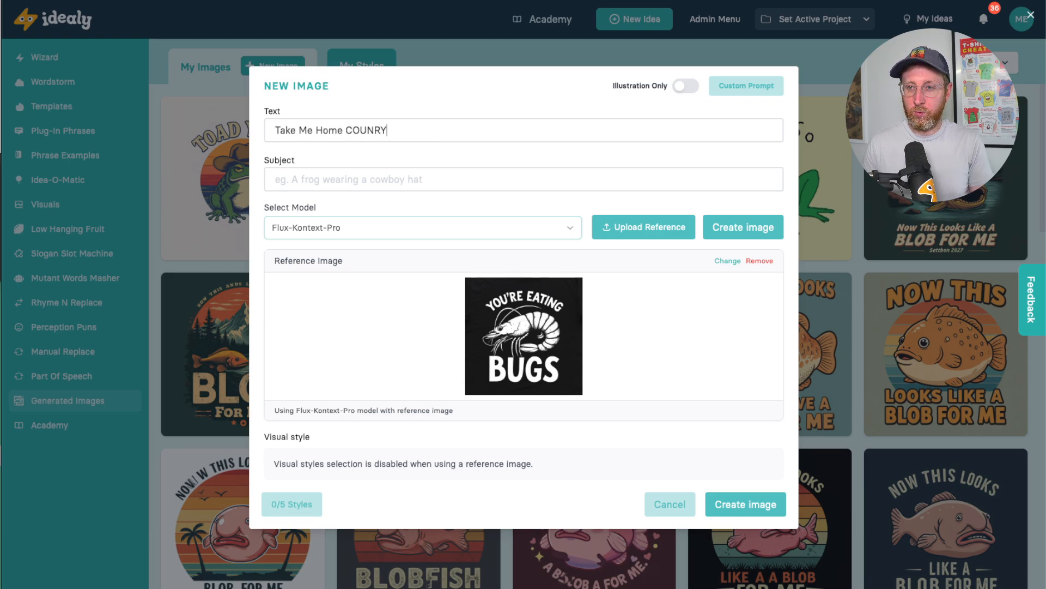
{"action": "key", "text": "BackSpace"}
{"action": "key", "text": "BackSpace"}
{"action": "key", "text": "BackSpace"}
{"action": "key", "text": "BackSpace"}
{"action": "type", "text": "TRY TOAD"}
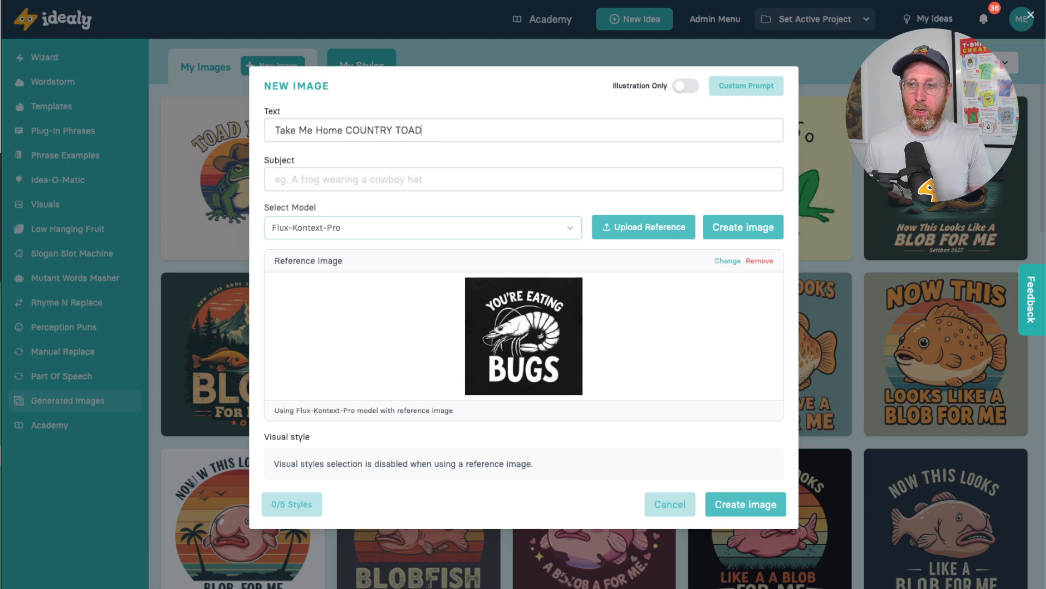
Set the subject to "a frog in a cowboy hat" and create the image
{"action": "key", "text": "Tab"}
{"action": "type", "text": "a "}
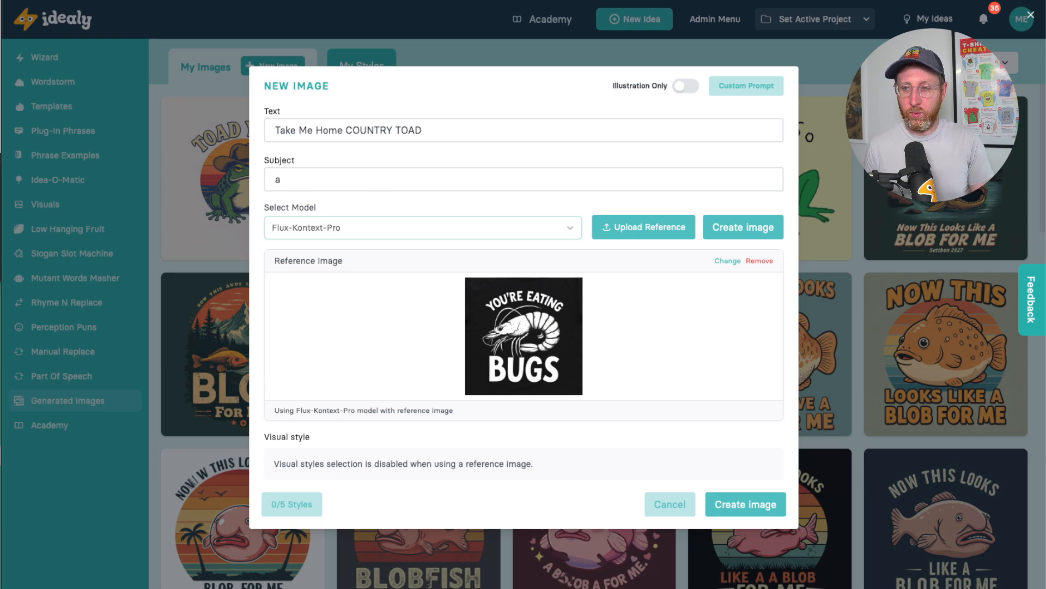
{"action": "type", "text": "frog in a cowboy hat"}
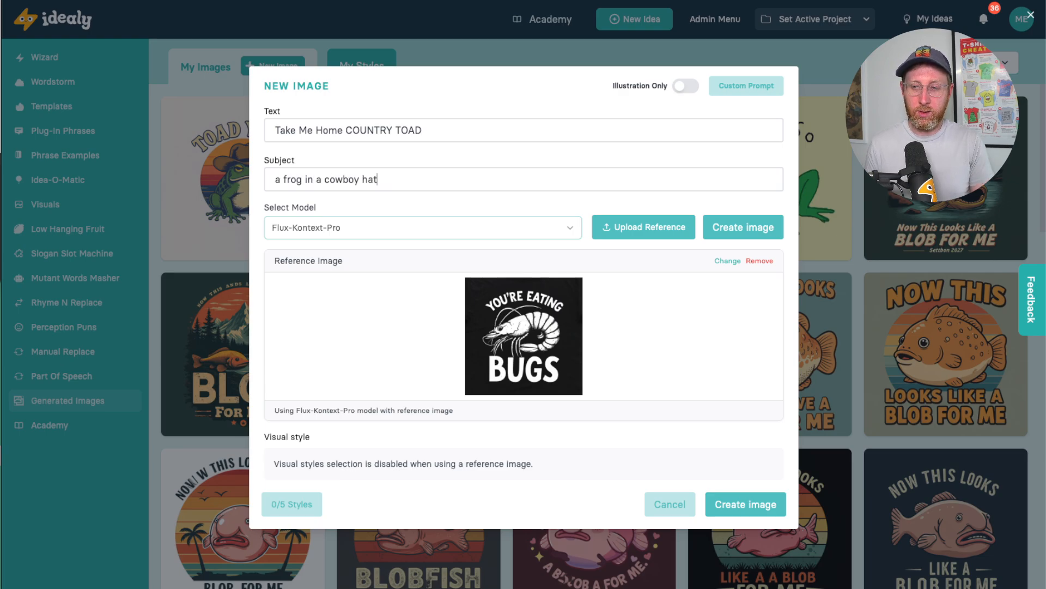
{"action": "left_click", "coordinate": [728, 225]}
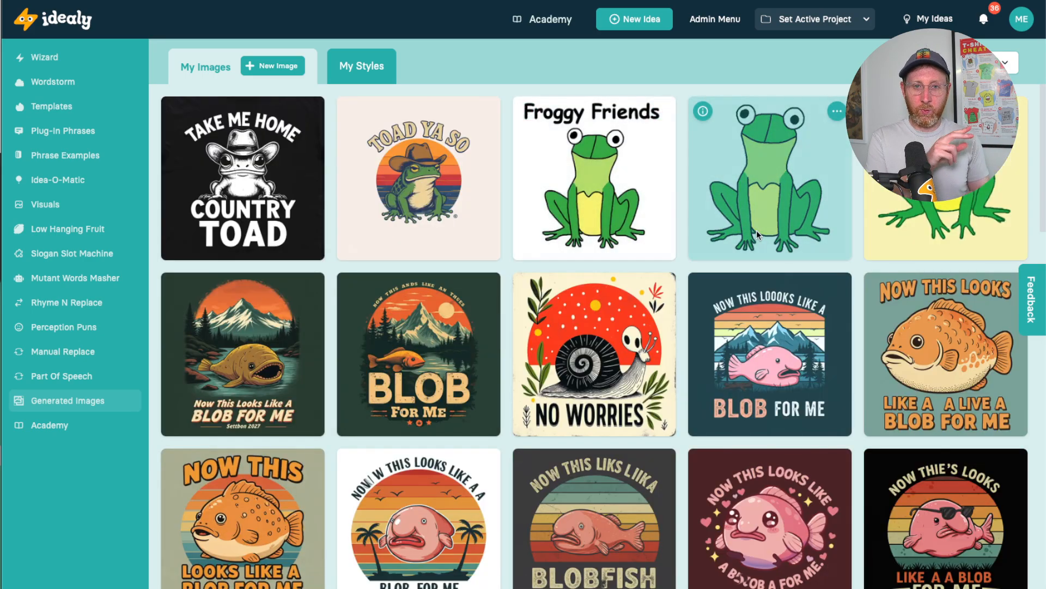
View the Take Me Home Country Toad image at full size and check its generation details
{"action": "left_click", "coordinate": [310, 111]}
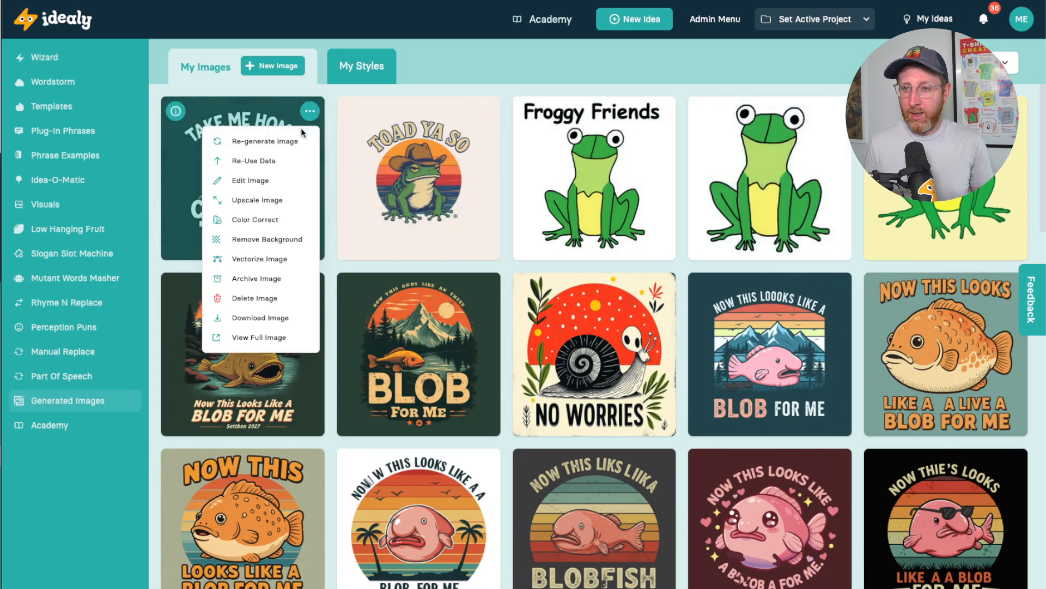
{"action": "left_click", "coordinate": [296, 338]}
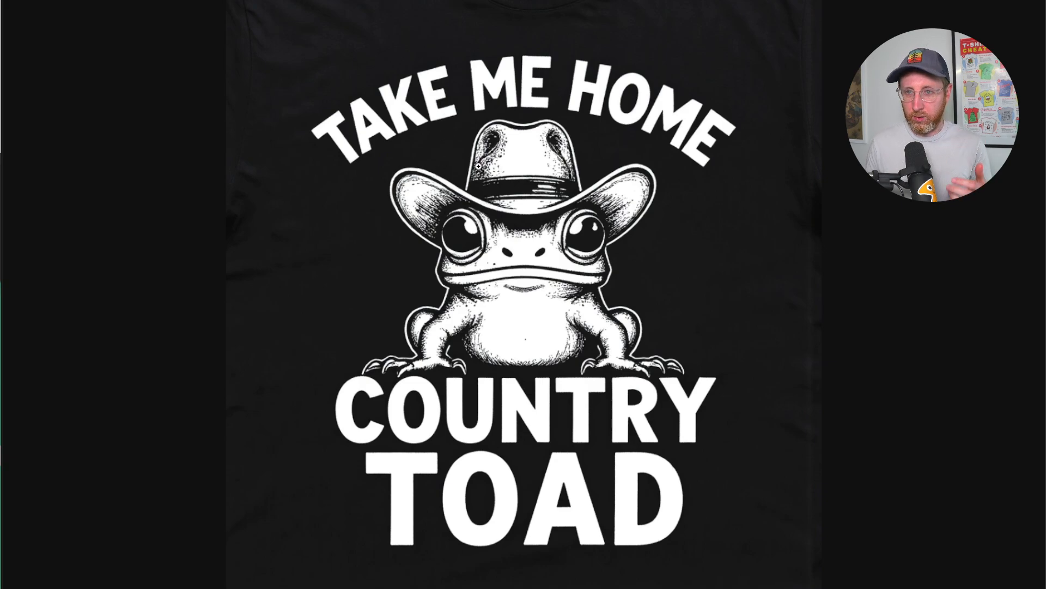
{"action": "left_click", "coordinate": [343, 1]}
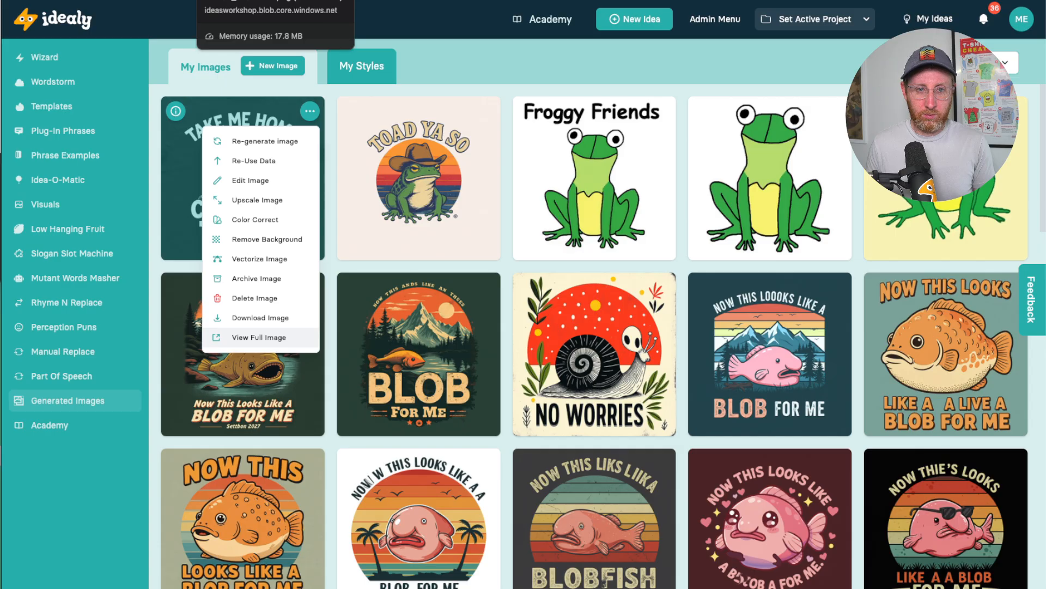
{"action": "left_click", "coordinate": [193, 200]}
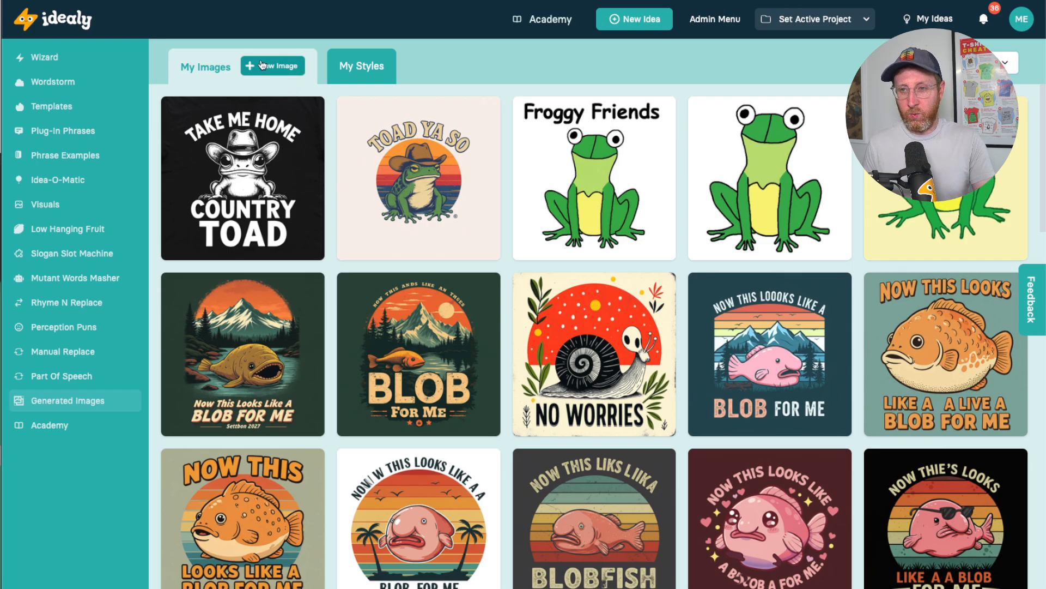
{"action": "mouse_move", "coordinate": [183, 119]}
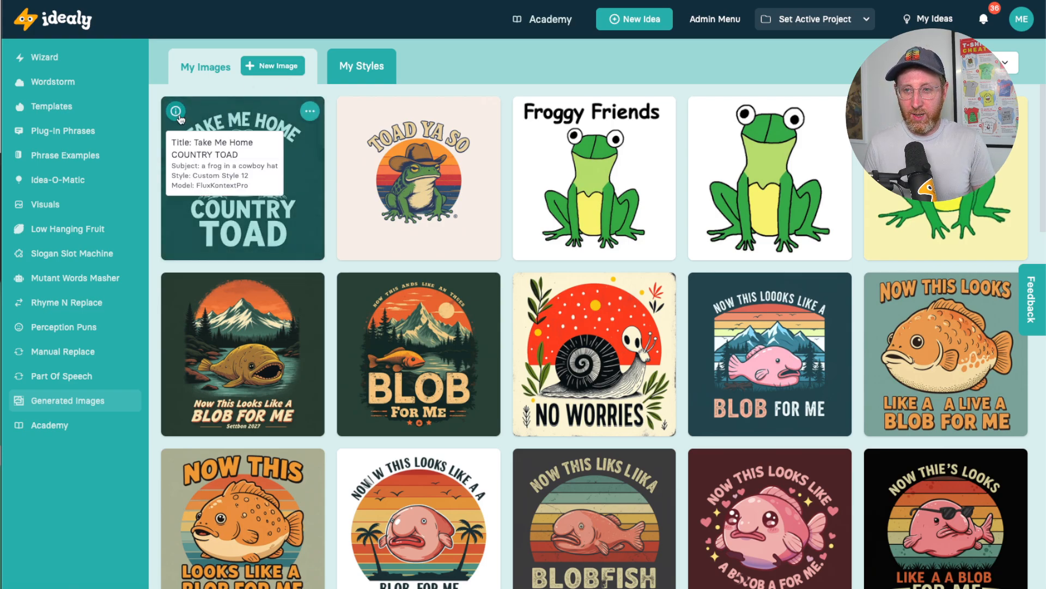
Start another new image and browse the available visual styles, including the saved custom styles
{"action": "left_click", "coordinate": [266, 70]}
{"action": "scroll", "coordinate": [332, 280], "scroll_direction": "down", "scroll_amount": 15}
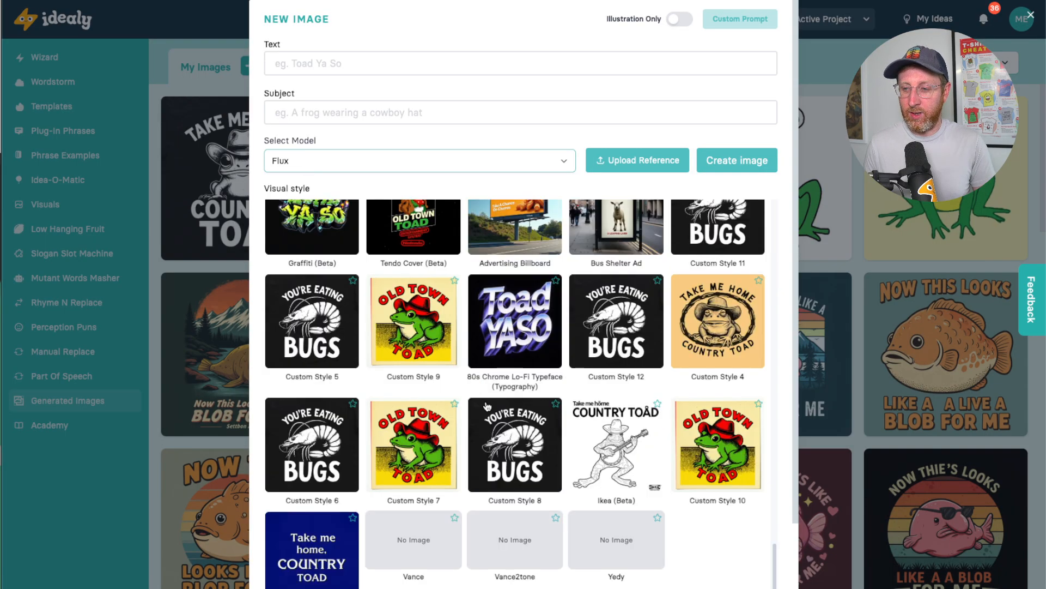
{"action": "scroll", "coordinate": [322, 354], "scroll_direction": "up", "scroll_amount": 10}
{"action": "scroll", "coordinate": [319, 358], "scroll_direction": "up", "scroll_amount": 10}
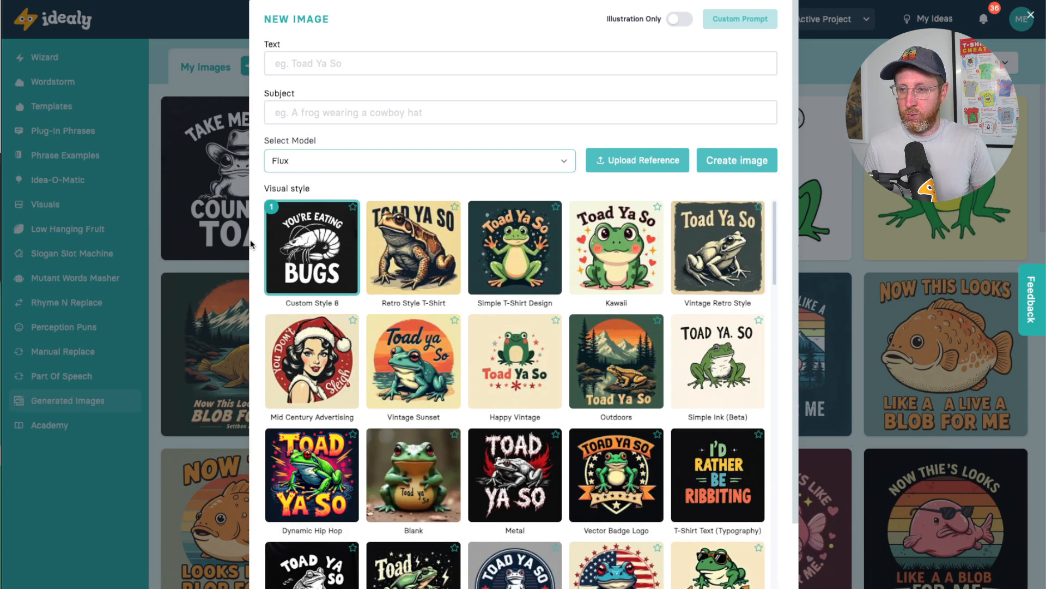
{"action": "left_click", "coordinate": [307, 243]}
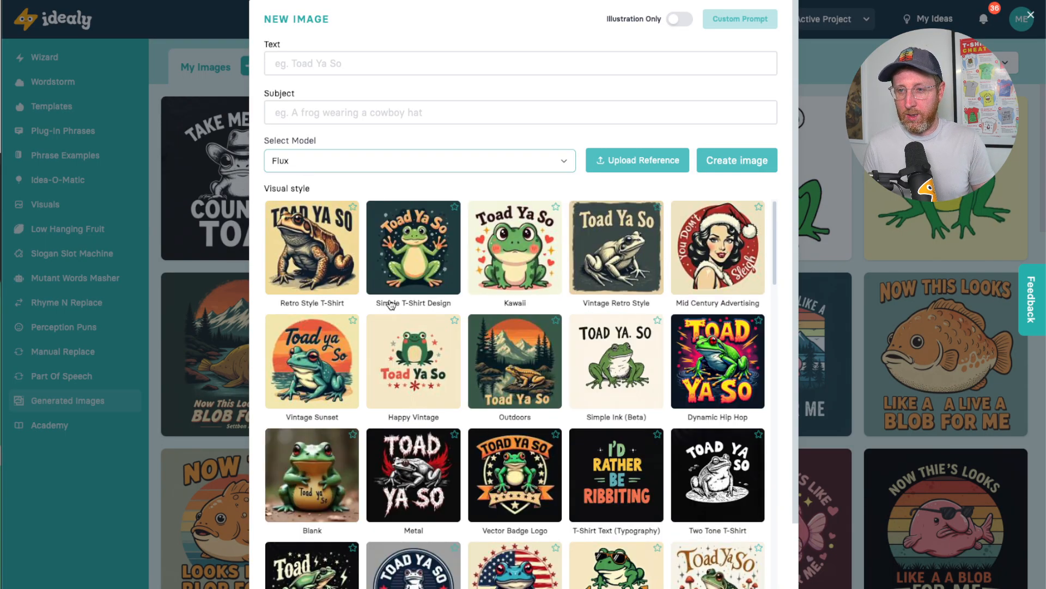
{"action": "scroll", "coordinate": [436, 273], "scroll_direction": "down", "scroll_amount": 15}
{"action": "scroll", "coordinate": [567, 262], "scroll_direction": "up", "scroll_amount": 13}
{"action": "scroll", "coordinate": [566, 262], "scroll_direction": "up", "scroll_amount": 2}
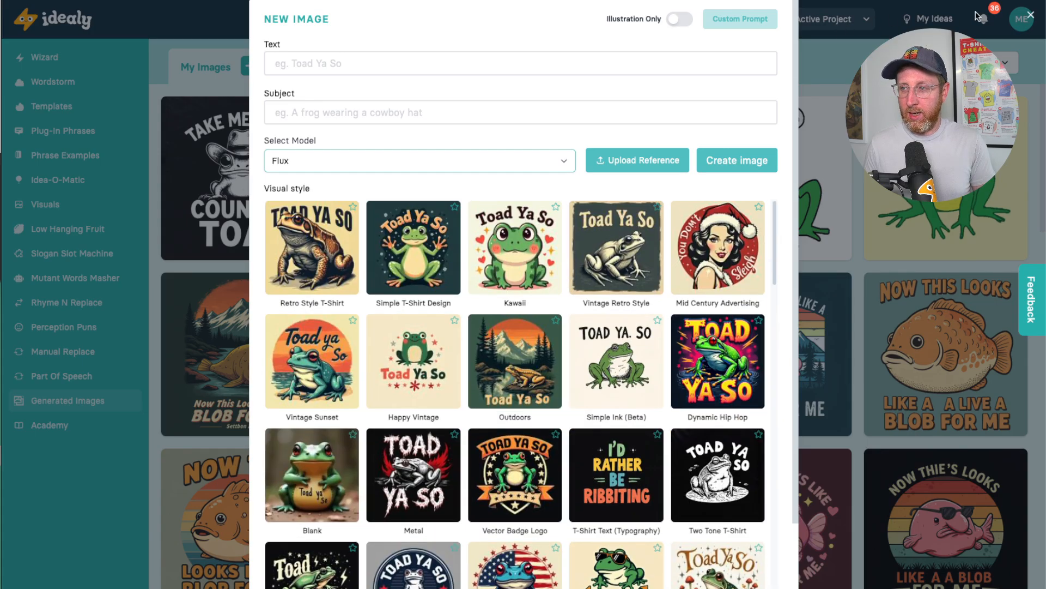
Upload the Old Town Toad design as the reference image for the new image
{"action": "left_click", "coordinate": [637, 161]}
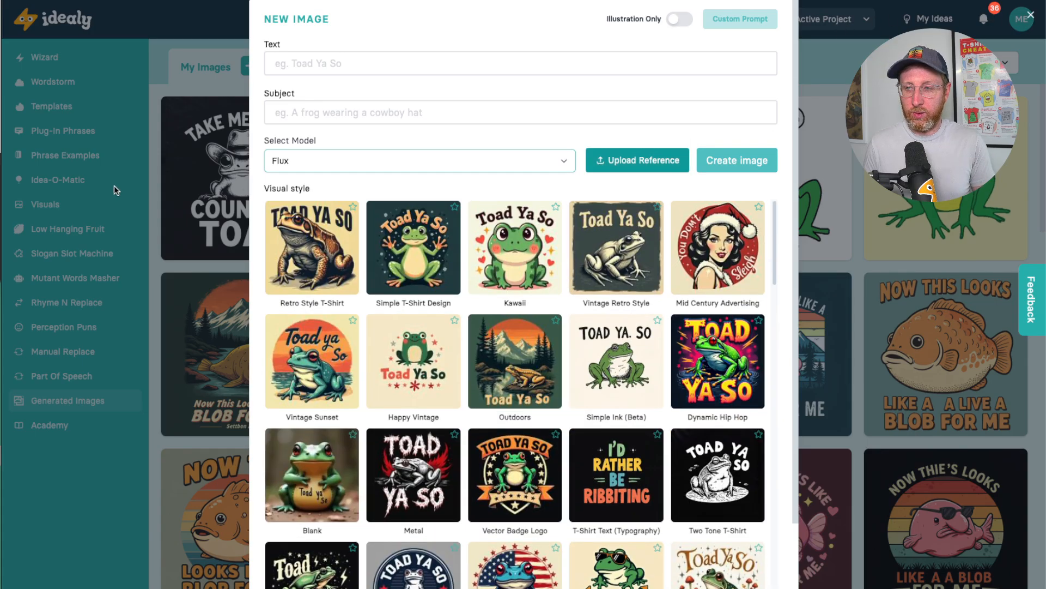
{"action": "left_click_drag", "start_coordinate": [371, 251], "coordinate": [490, 265]}
{"action": "key", "text": "Return"}
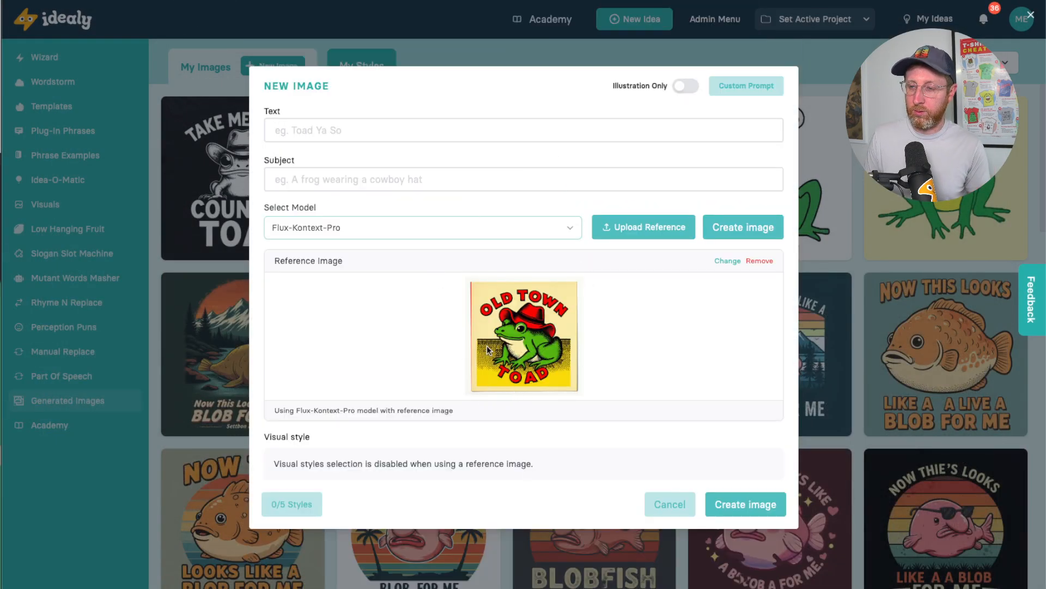
Set the text to "Got That LOG In Me" and the subject to "a cute beaver", and create the image
{"action": "left_click", "coordinate": [412, 118]}
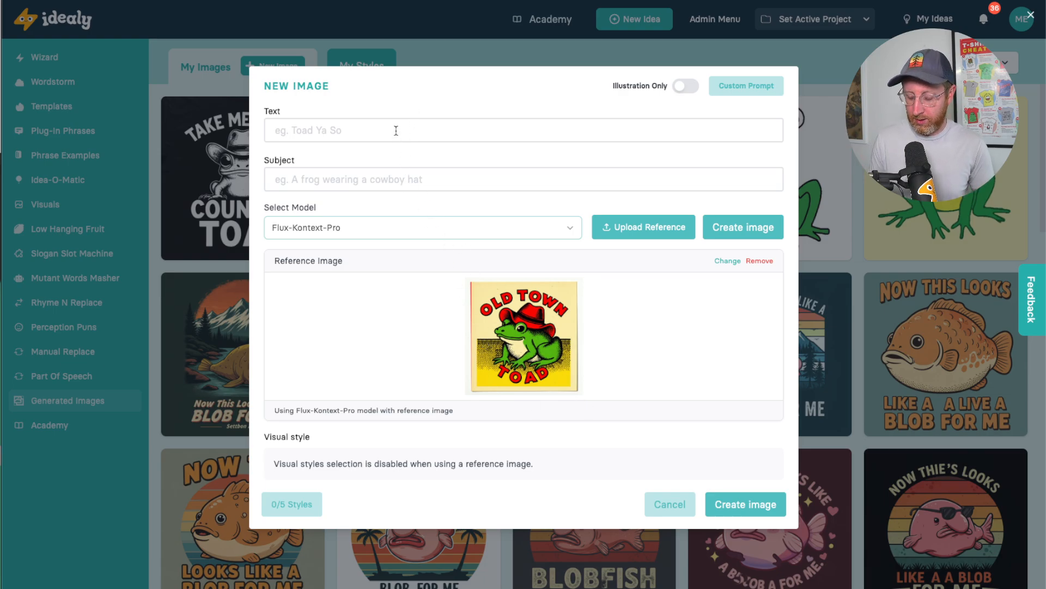
{"action": "type", "text": "Got That LOG I"}
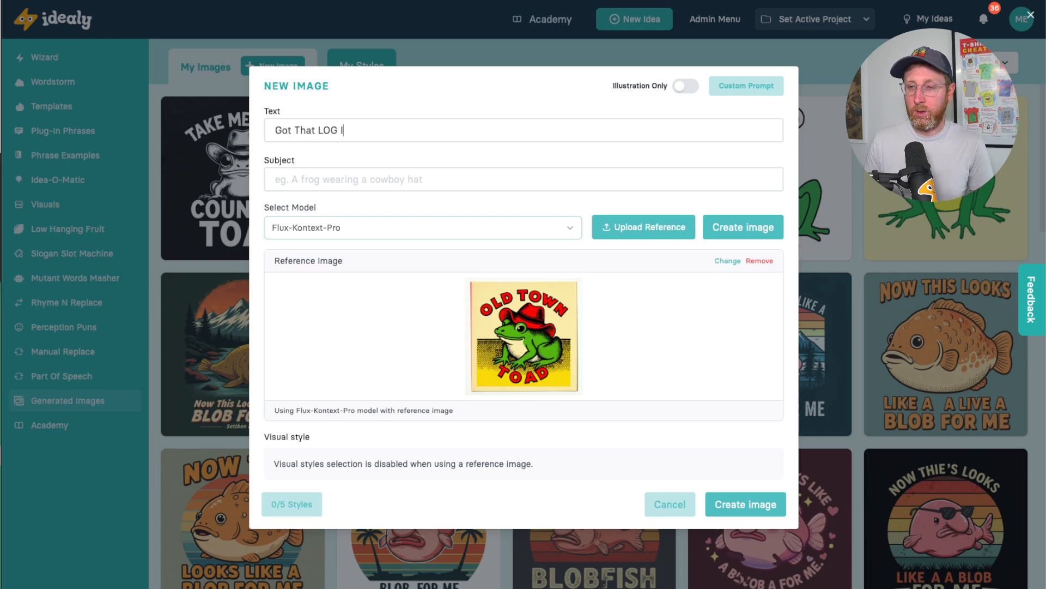
{"action": "type", "text": "a v"}
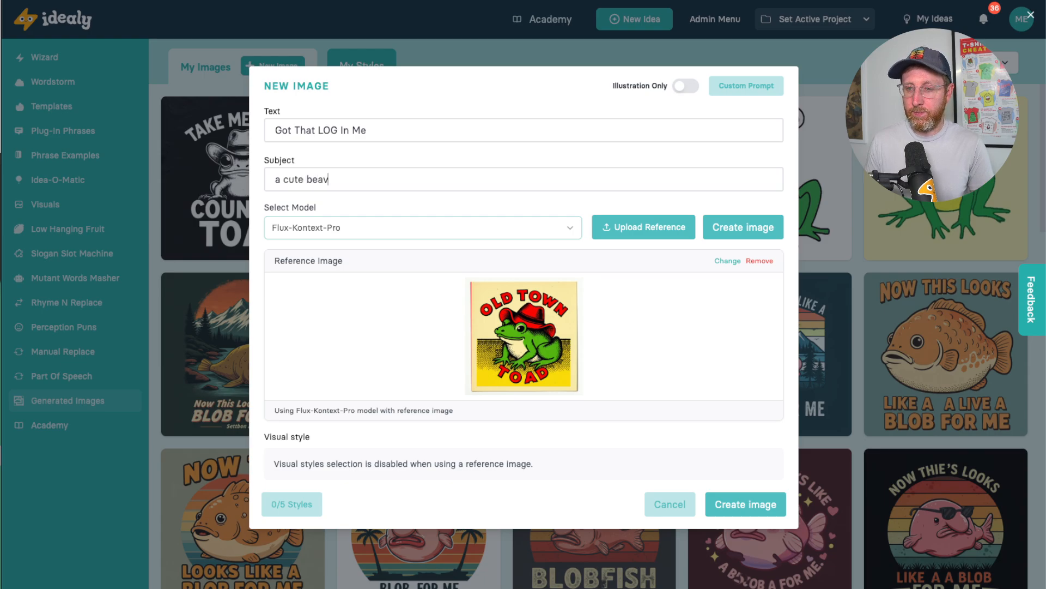
{"action": "left_click", "coordinate": [752, 235]}
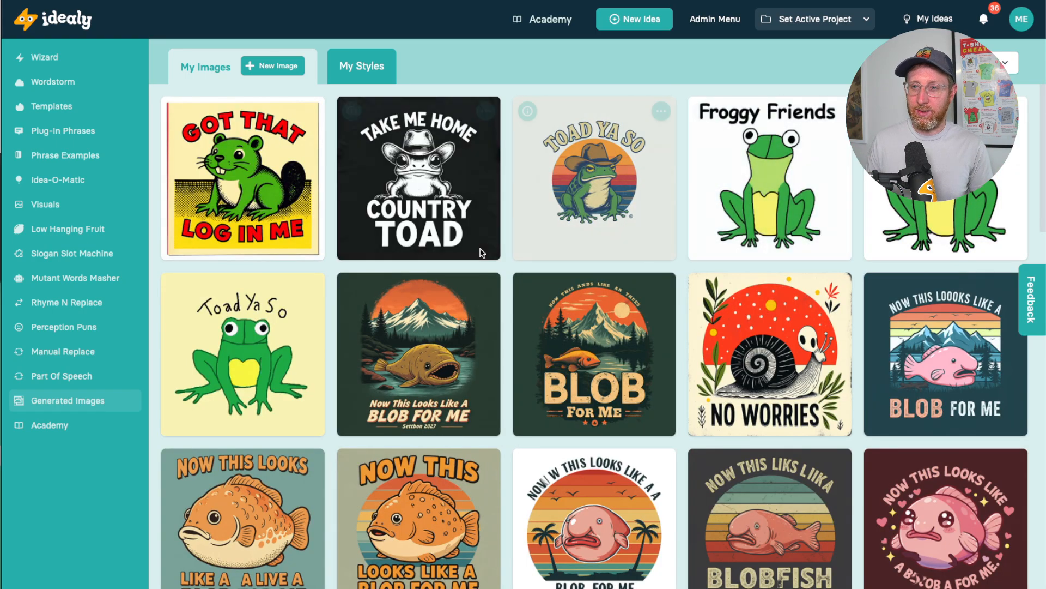
View the Got That Log In Me beaver image at full size and return to the image gallery
{"action": "left_click", "coordinate": [311, 111]}
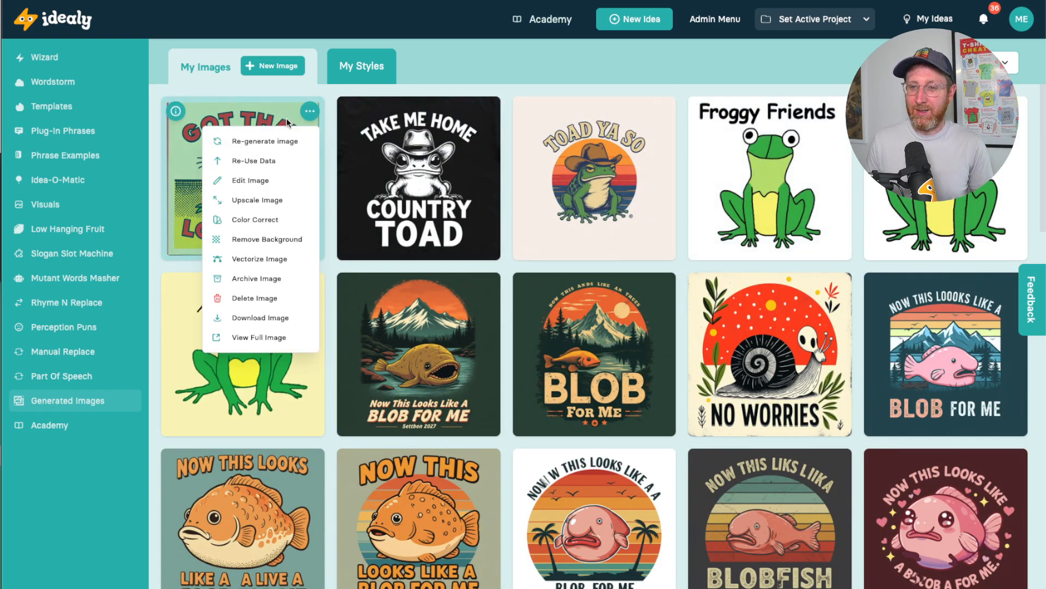
{"action": "left_click", "coordinate": [287, 337]}
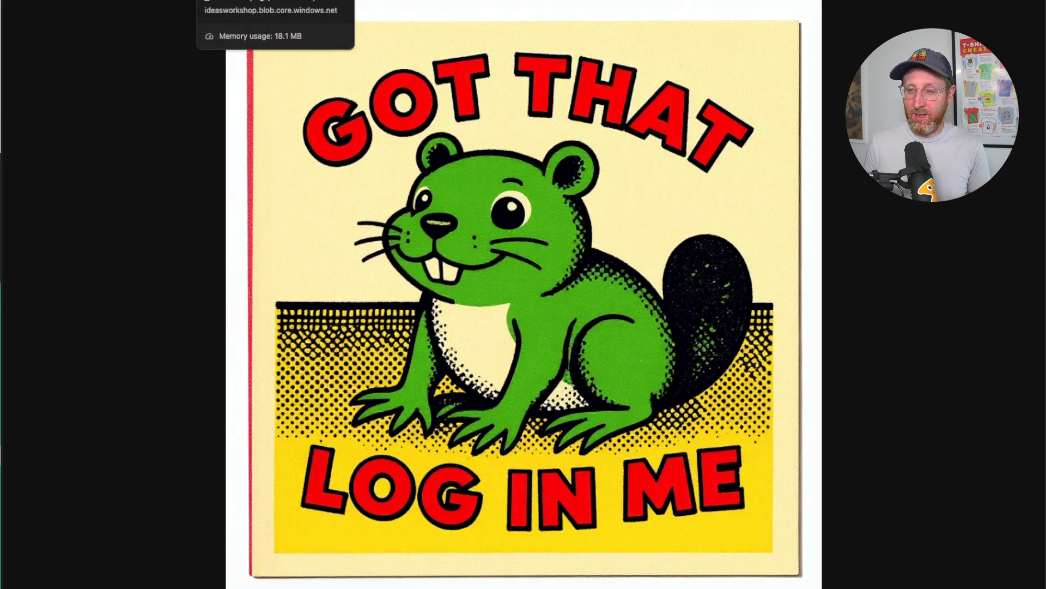
{"action": "left_click", "coordinate": [298, 0]}
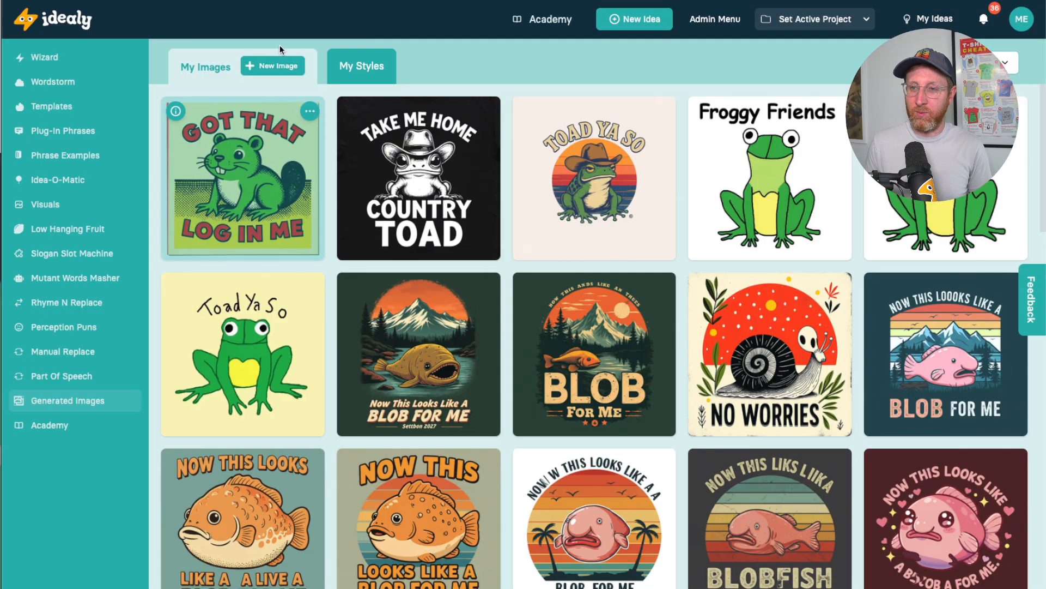
Re-generate the Got That Log In Me beaver image and the Take Me Home Country Toad image
{"action": "left_click", "coordinate": [311, 111]}
{"action": "left_click", "coordinate": [286, 141]}
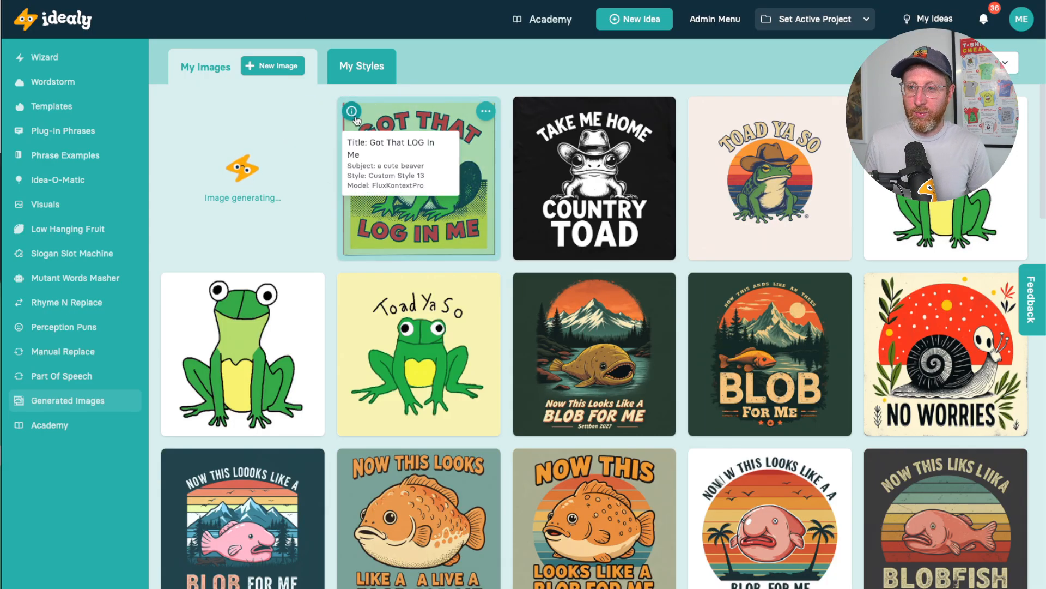
{"action": "left_click", "coordinate": [661, 112]}
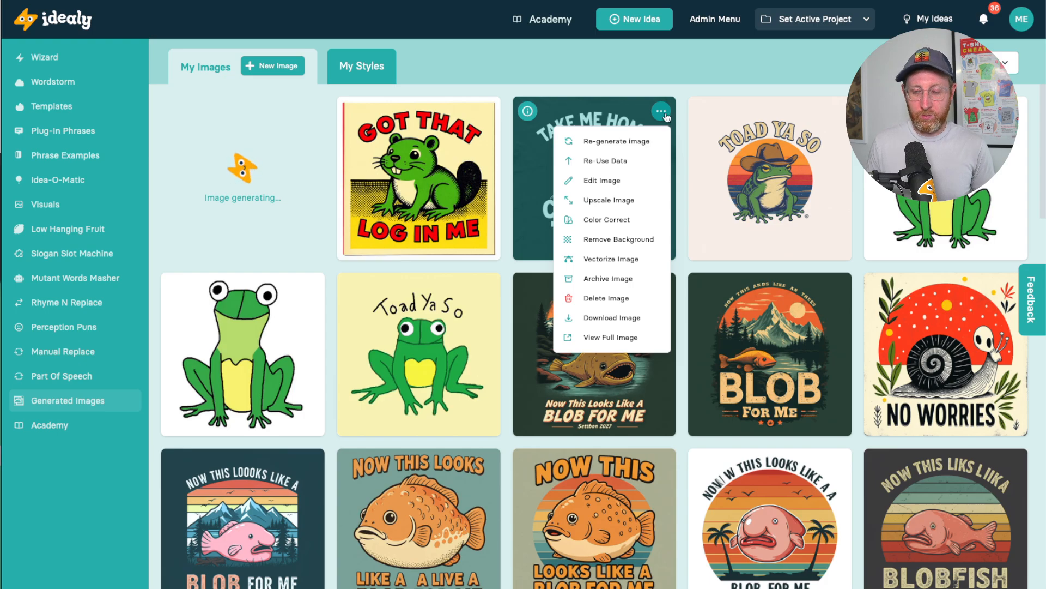
{"action": "left_click", "coordinate": [631, 143]}
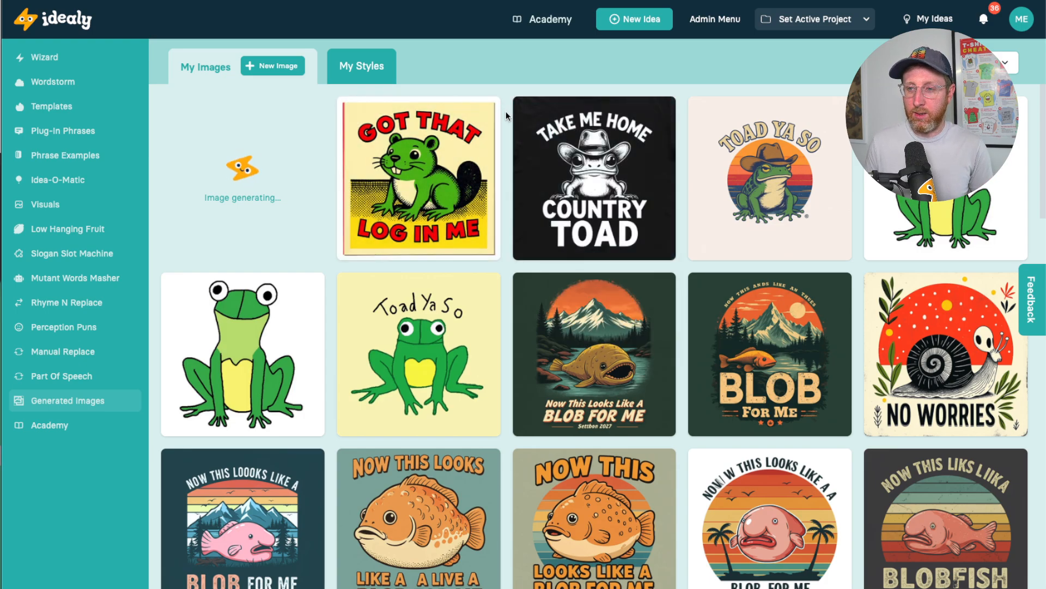
{"action": "left_click", "coordinate": [661, 111]}
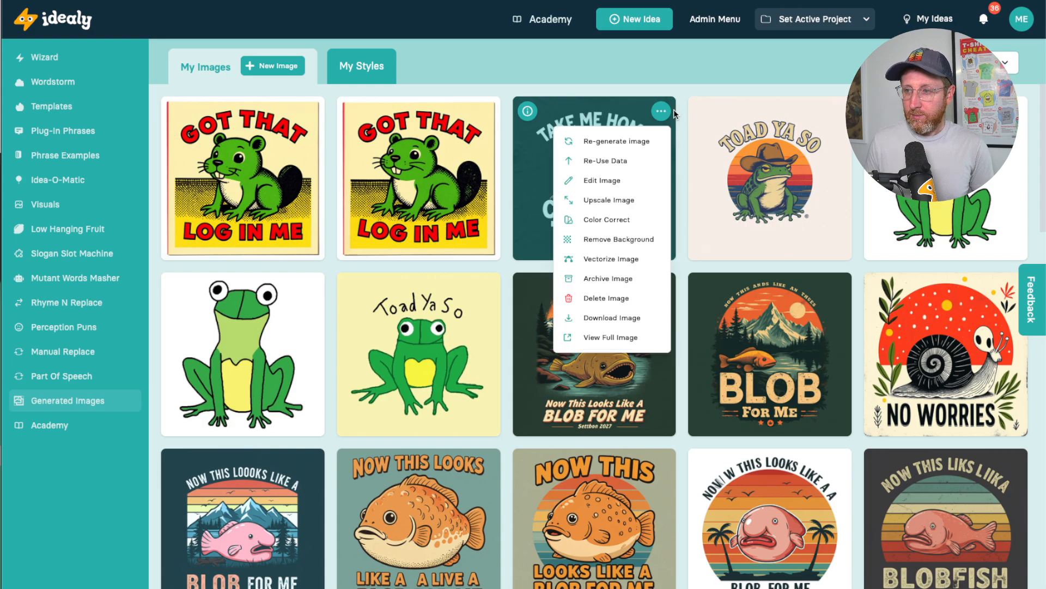
{"action": "left_click", "coordinate": [591, 143]}
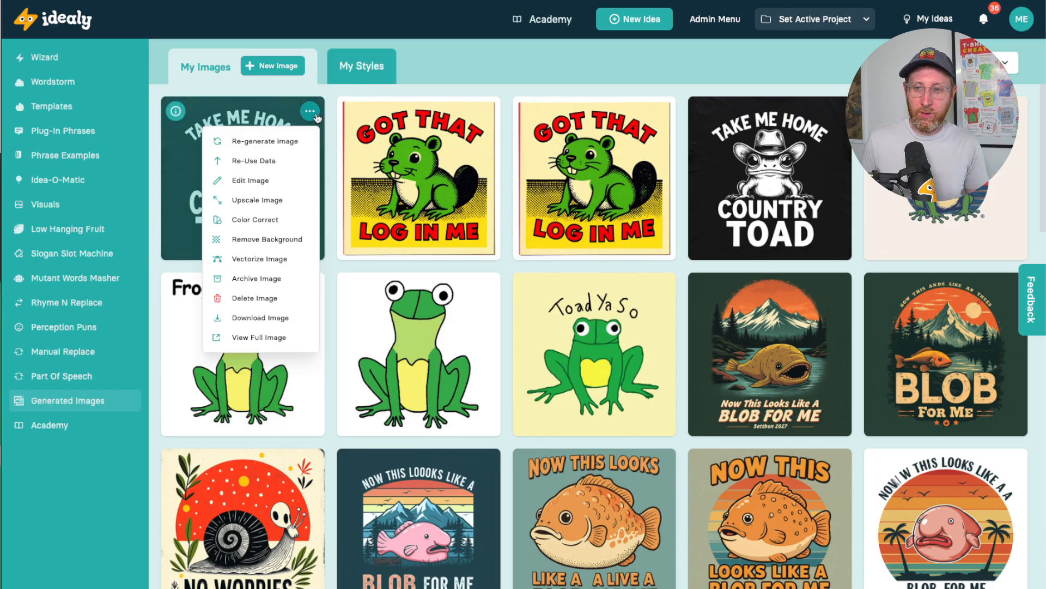
Review the actions available for the re-generated Country Toad and Got That Log In Me images
{"action": "left_click", "coordinate": [248, 67]}
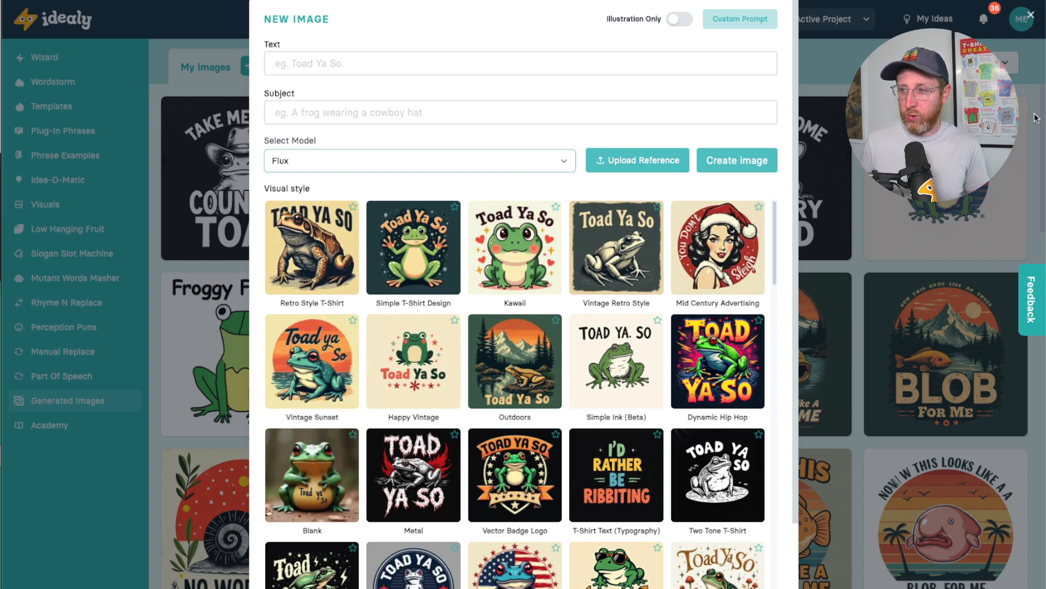
{"action": "left_click", "coordinate": [1032, 12]}
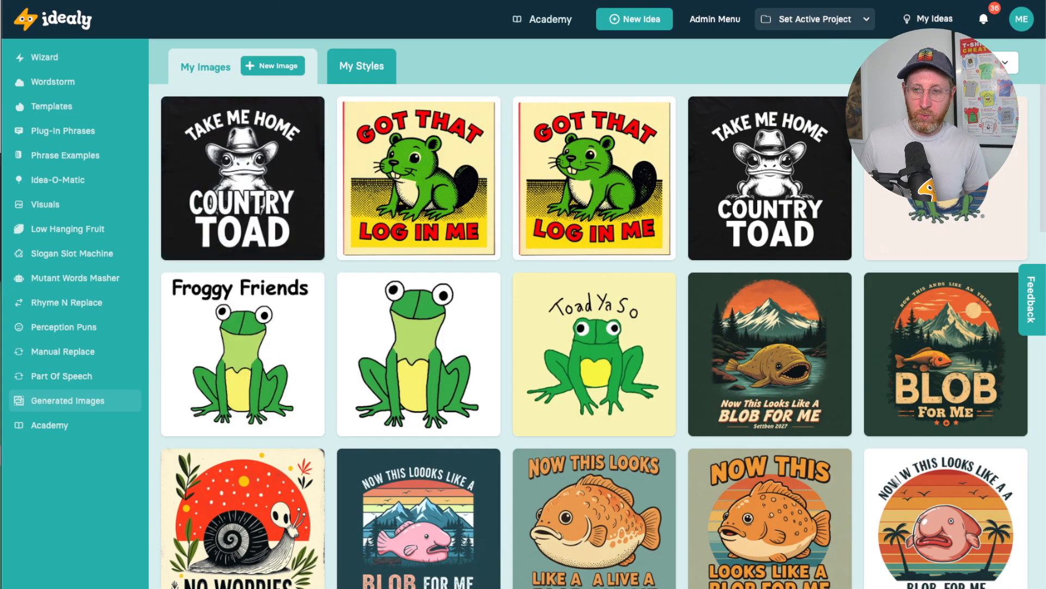
{"action": "left_click", "coordinate": [310, 111]}
{"action": "left_click", "coordinate": [485, 111]}
{"action": "left_click", "coordinate": [310, 92]}
{"action": "left_click", "coordinate": [486, 112]}
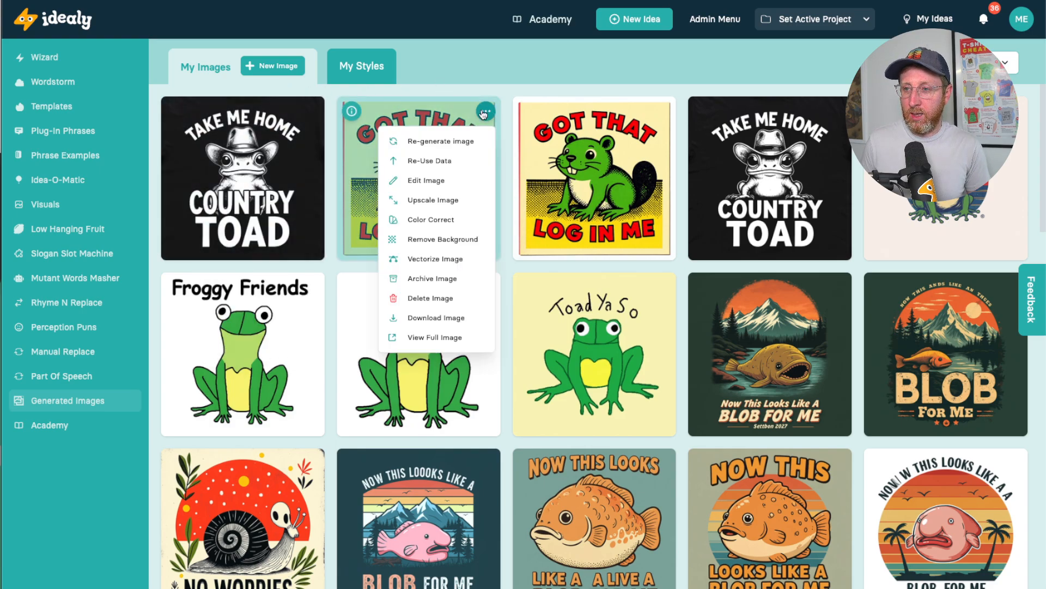
{"action": "left_click", "coordinate": [486, 111]}
{"action": "left_click", "coordinate": [485, 111]}
{"action": "left_click", "coordinate": [431, 181]}
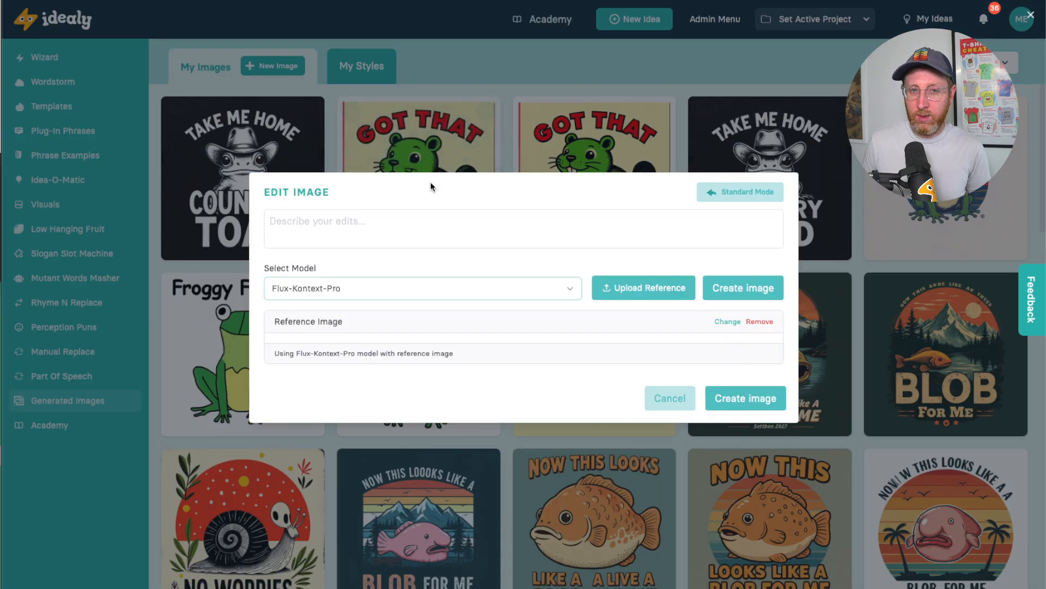
{"action": "left_click", "coordinate": [1028, 18]}
Create an edit of the green beaver image with the prompt "change the beaver from green to brown", and view the result at full size
{"action": "mouse_move", "coordinate": [484, 110]}
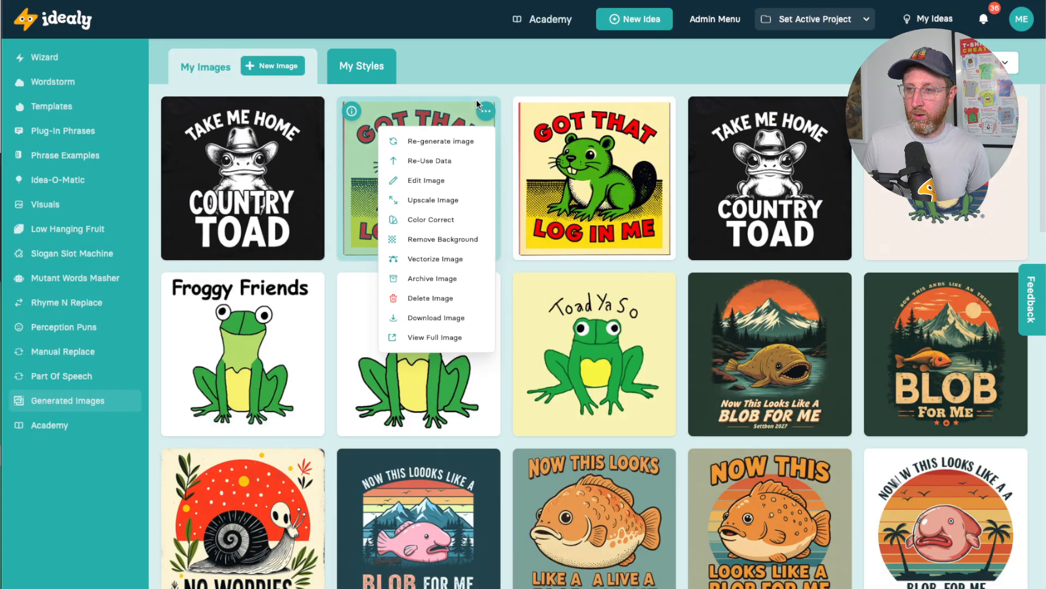
{"action": "left_click", "coordinate": [440, 180]}
{"action": "left_click", "coordinate": [446, 110]}
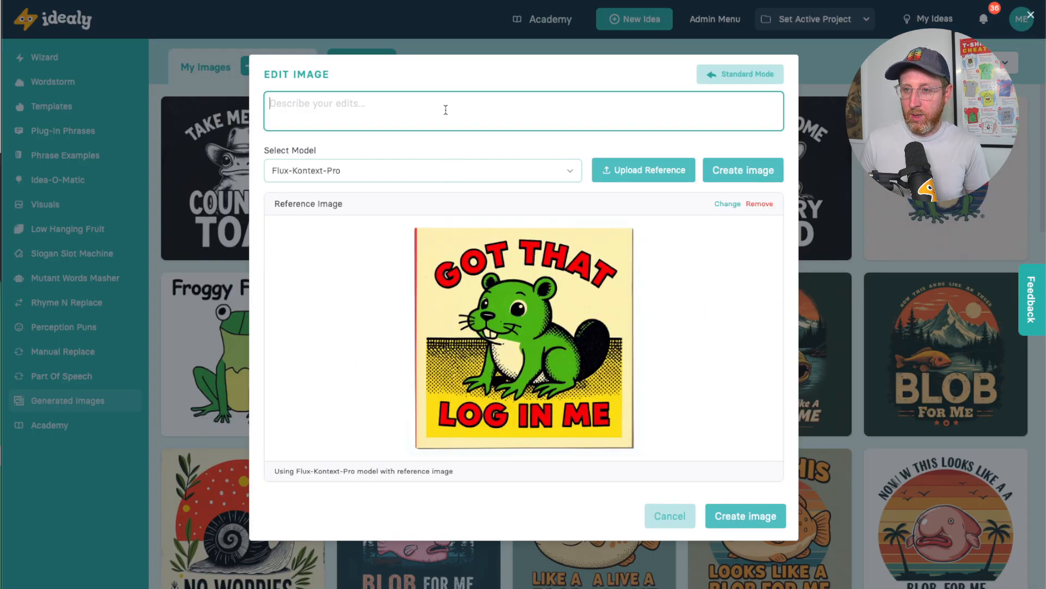
{"action": "type", "text": "change th"}
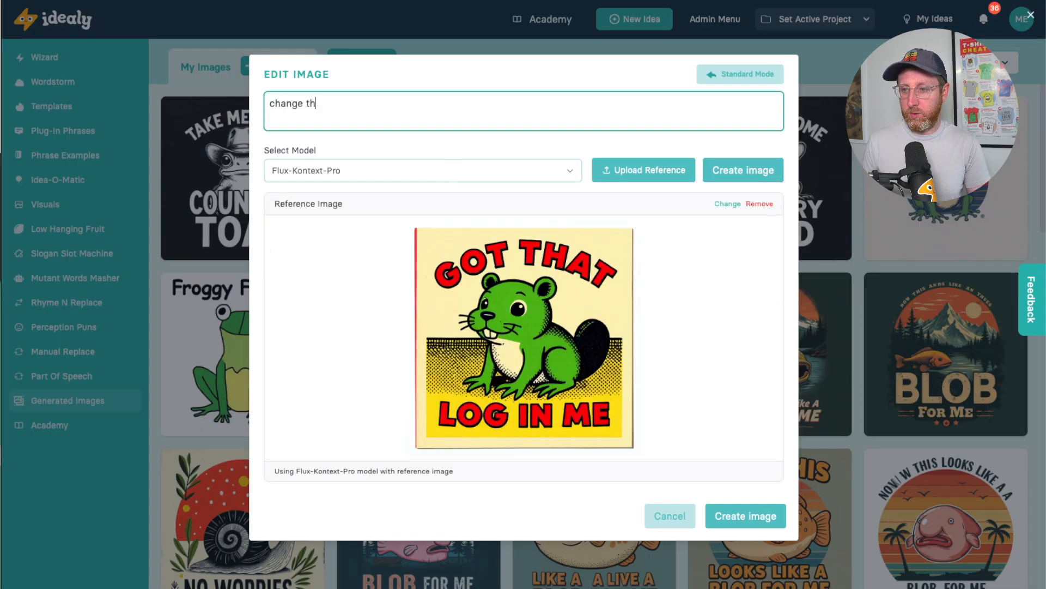
{"action": "type", "text": "e beaver from green to brown"}
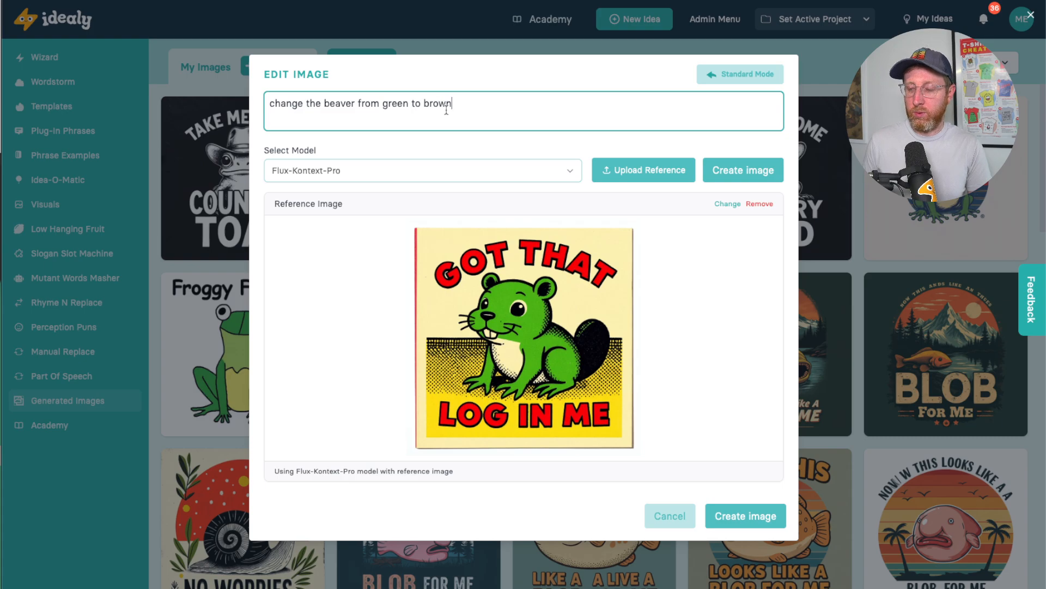
{"action": "left_click", "coordinate": [748, 170]}
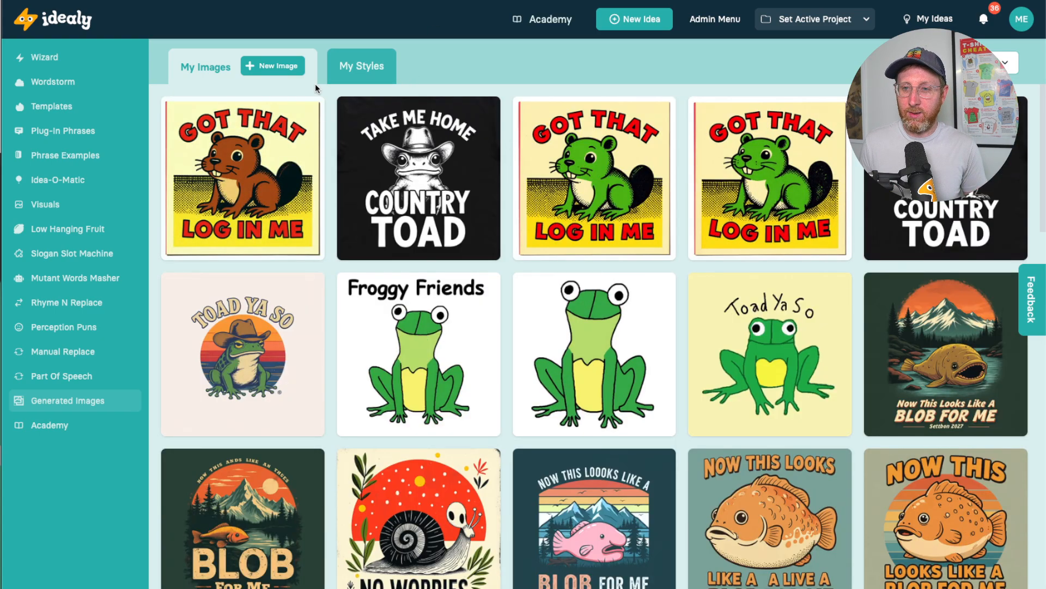
{"action": "left_click", "coordinate": [310, 112]}
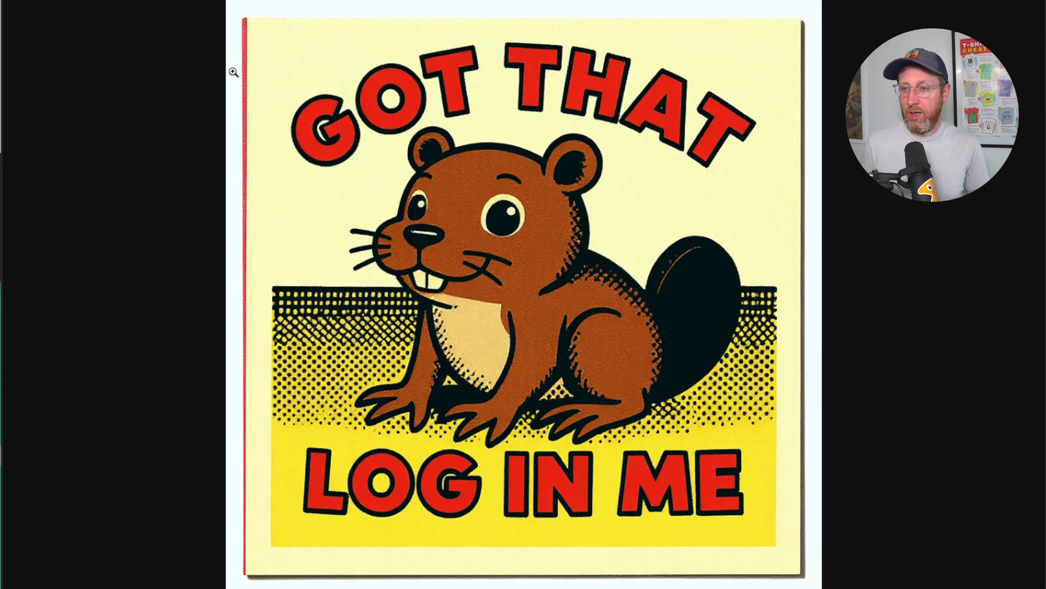
{"action": "key", "text": "ctrl+w"}
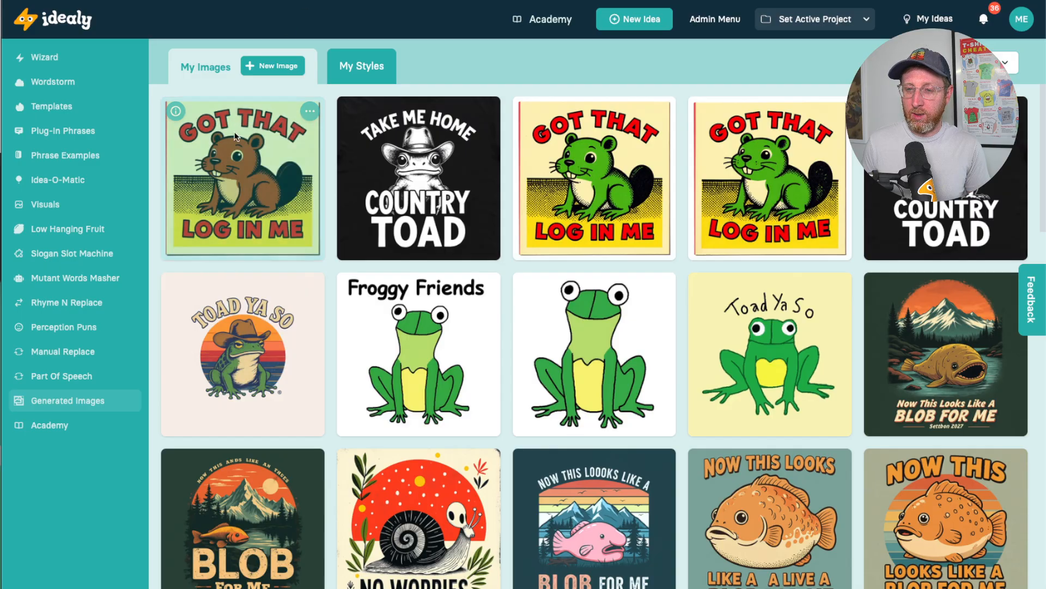
Create an edit of the brown Got That Log In Me beaver image with the prompt "give the beaver paws instead of claws"
{"action": "left_click", "coordinate": [309, 111]}
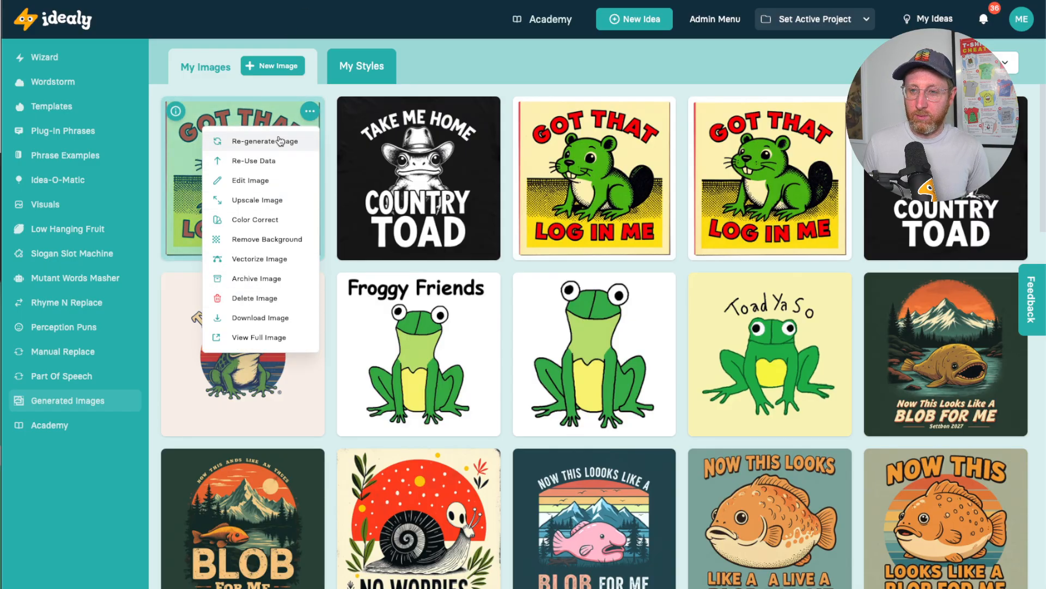
{"action": "left_click", "coordinate": [256, 181]}
{"action": "left_click", "coordinate": [413, 118]}
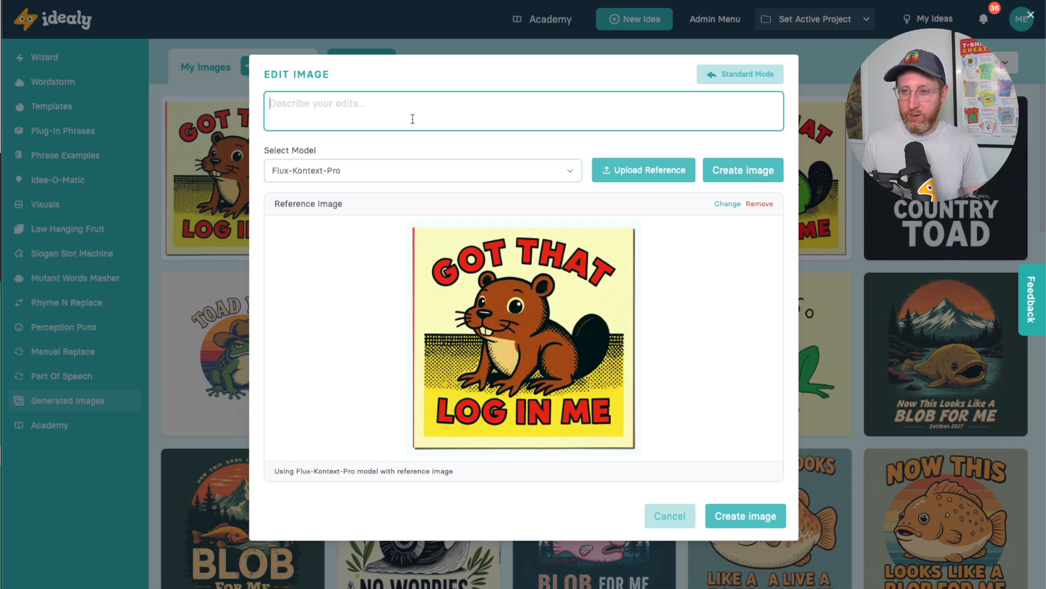
{"action": "type", "text": "give the beave"}
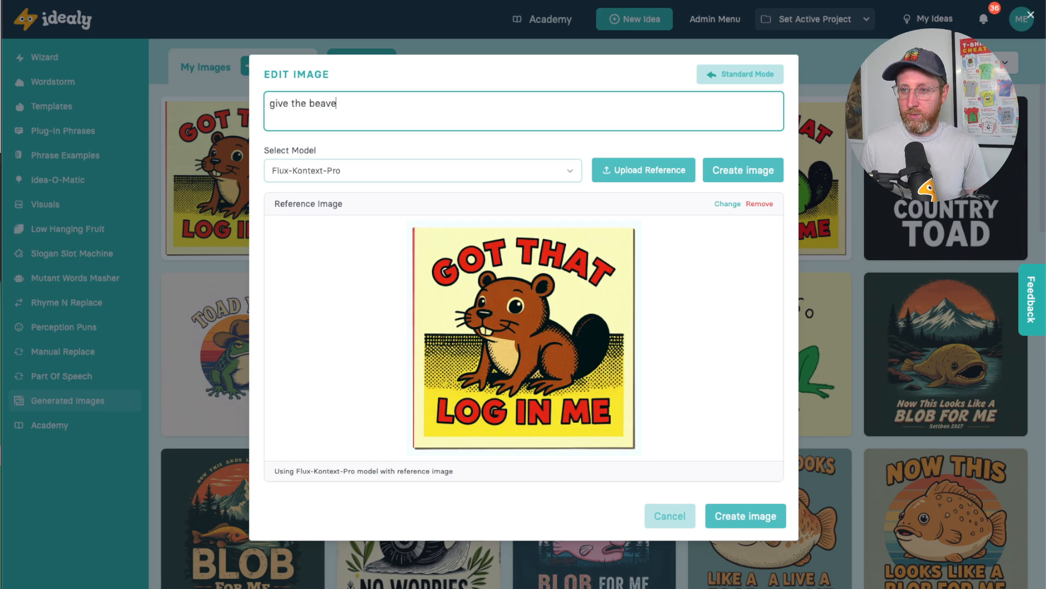
{"action": "type", "text": "r paws instead of claws"}
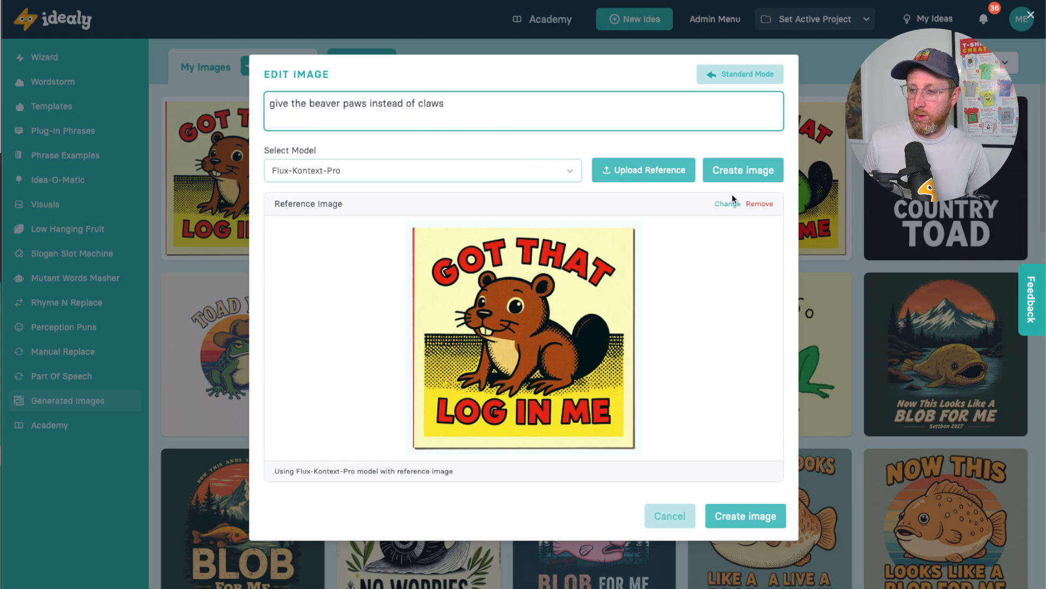
{"action": "left_click", "coordinate": [733, 173]}
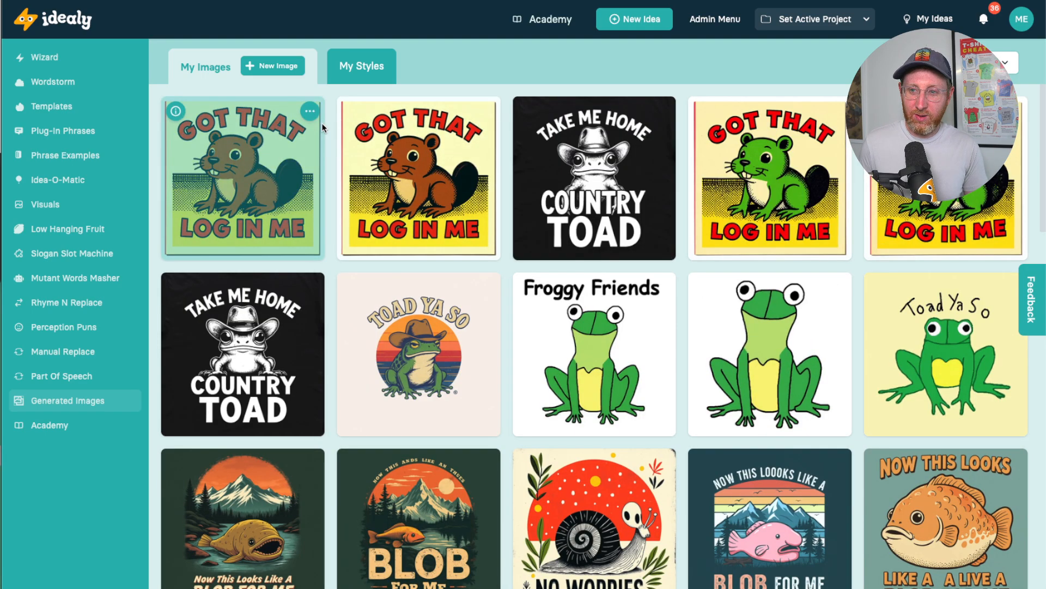
View the newest Got That Log In Me beaver image at full size and return to the image gallery
{"action": "left_click", "coordinate": [310, 111]}
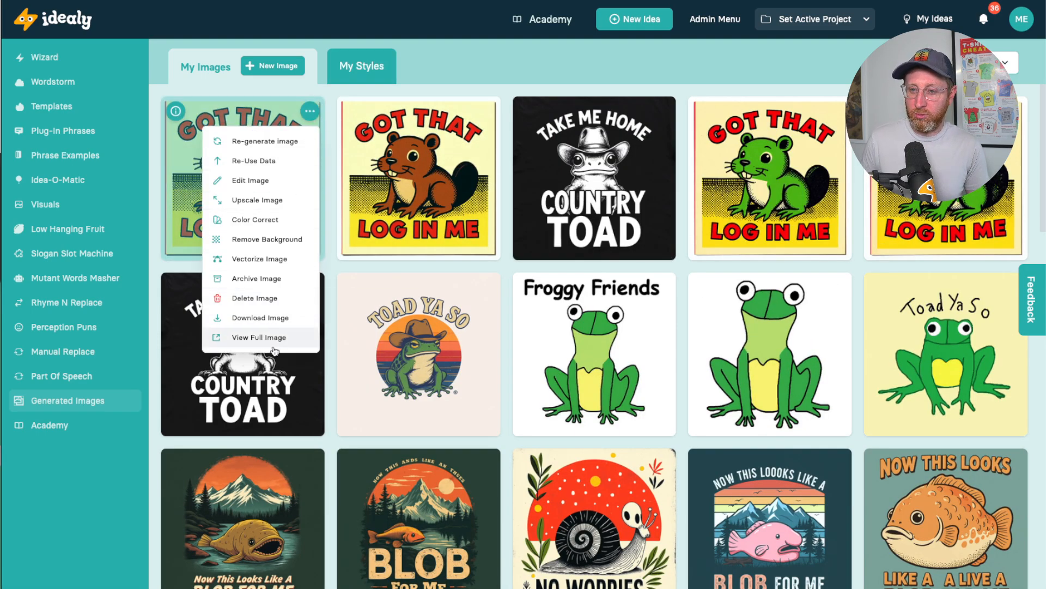
{"action": "left_click", "coordinate": [273, 338]}
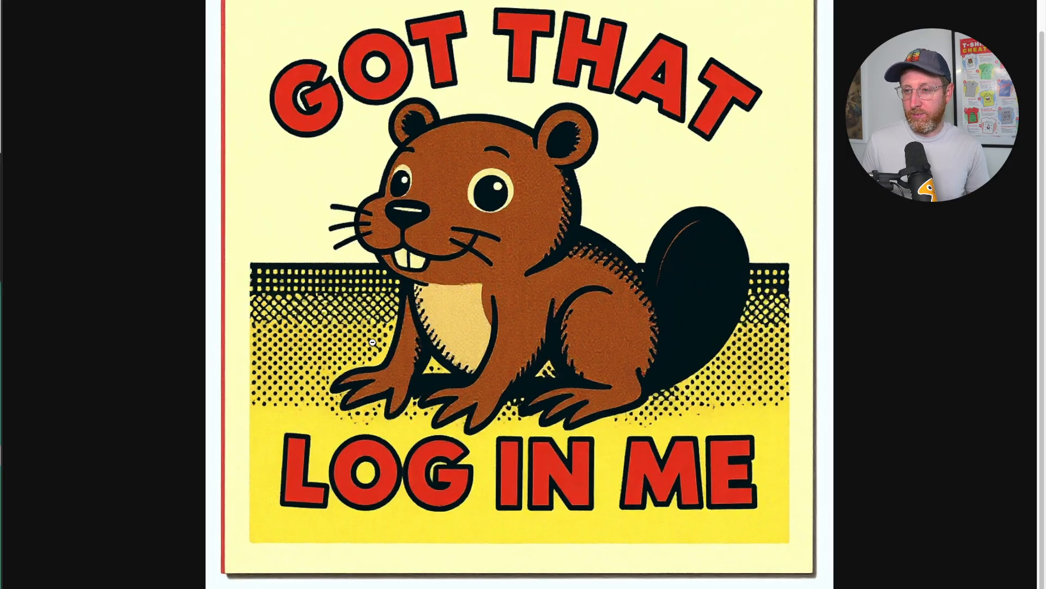
{"action": "key", "text": "super+w"}
{"action": "left_click", "coordinate": [263, 118]}
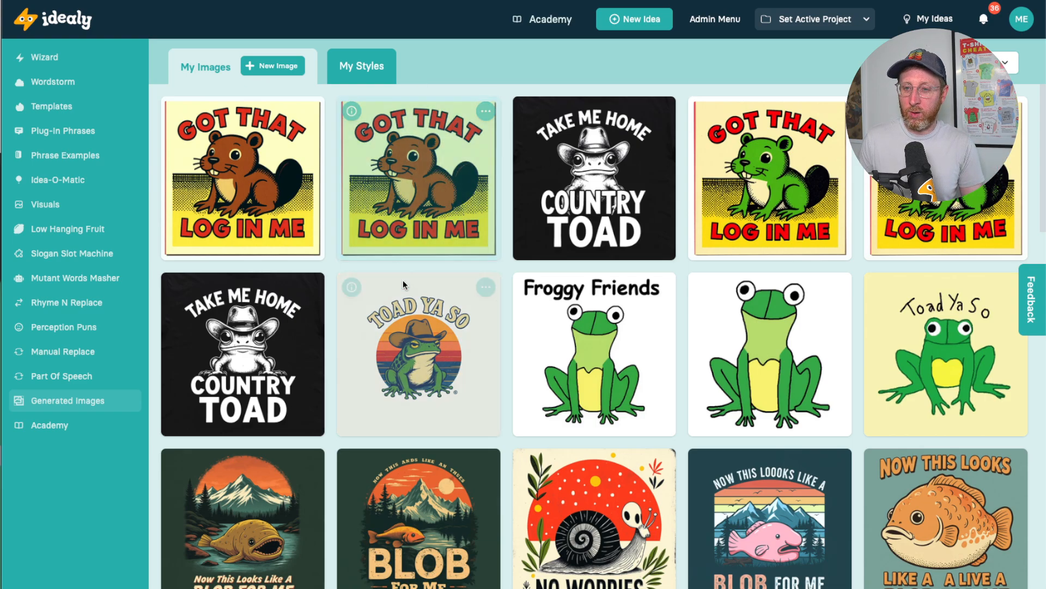
Open the black "Now This Looks Like A Blob For Me" blobfish image with the sunset and palm trees for editing
{"action": "scroll", "coordinate": [403, 280], "scroll_direction": "down", "scroll_amount": 5}
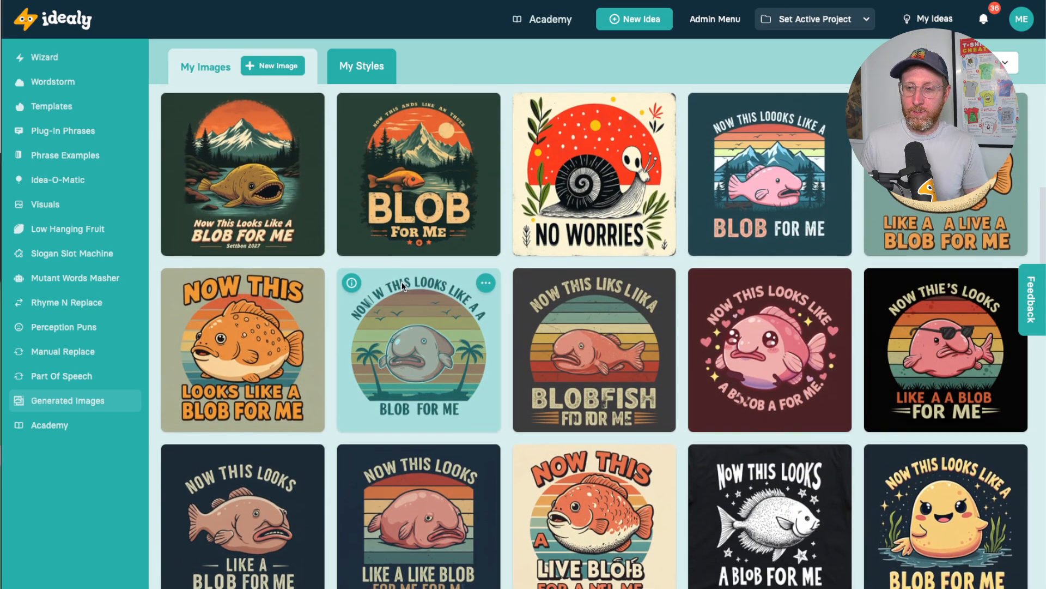
{"action": "scroll", "coordinate": [402, 283], "scroll_direction": "up", "scroll_amount": 2}
{"action": "scroll", "coordinate": [478, 251], "scroll_direction": "up", "scroll_amount": 4}
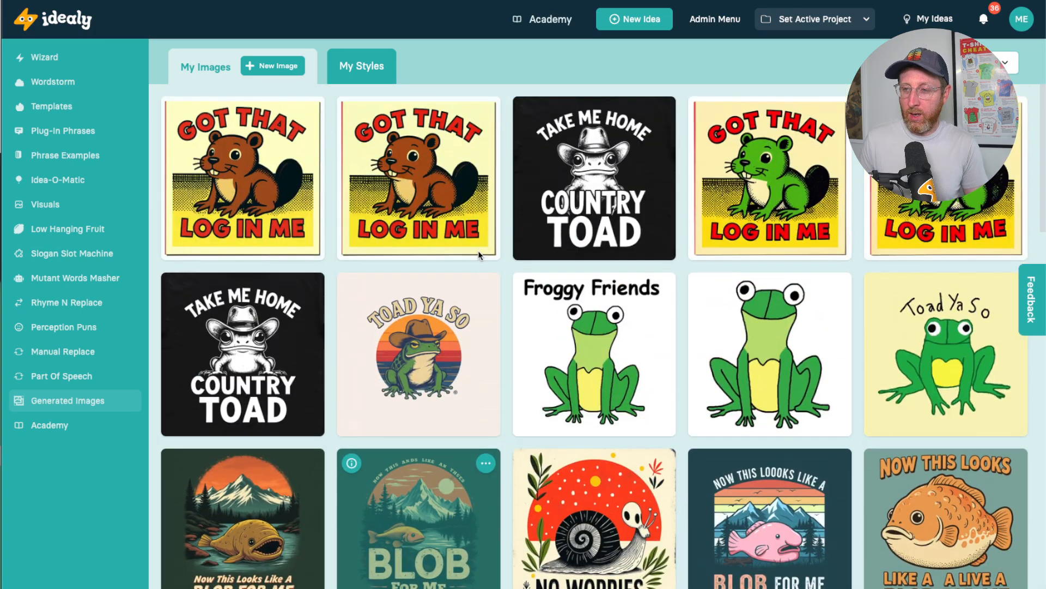
{"action": "scroll", "coordinate": [479, 251], "scroll_direction": "down", "scroll_amount": 4}
{"action": "scroll", "coordinate": [771, 239], "scroll_direction": "up", "scroll_amount": 4}
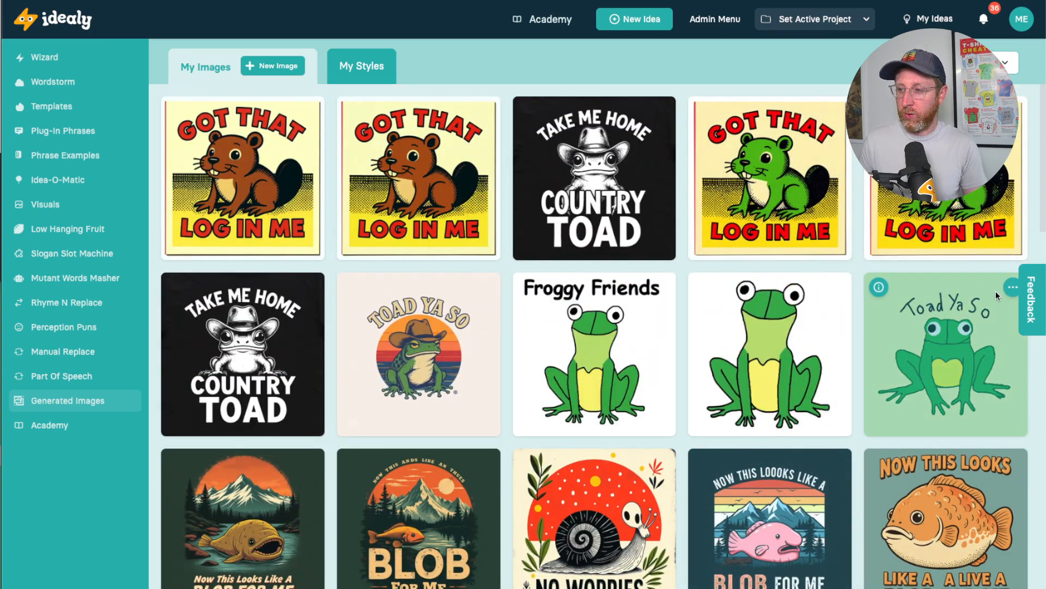
{"action": "scroll", "coordinate": [794, 319], "scroll_direction": "down", "scroll_amount": 9}
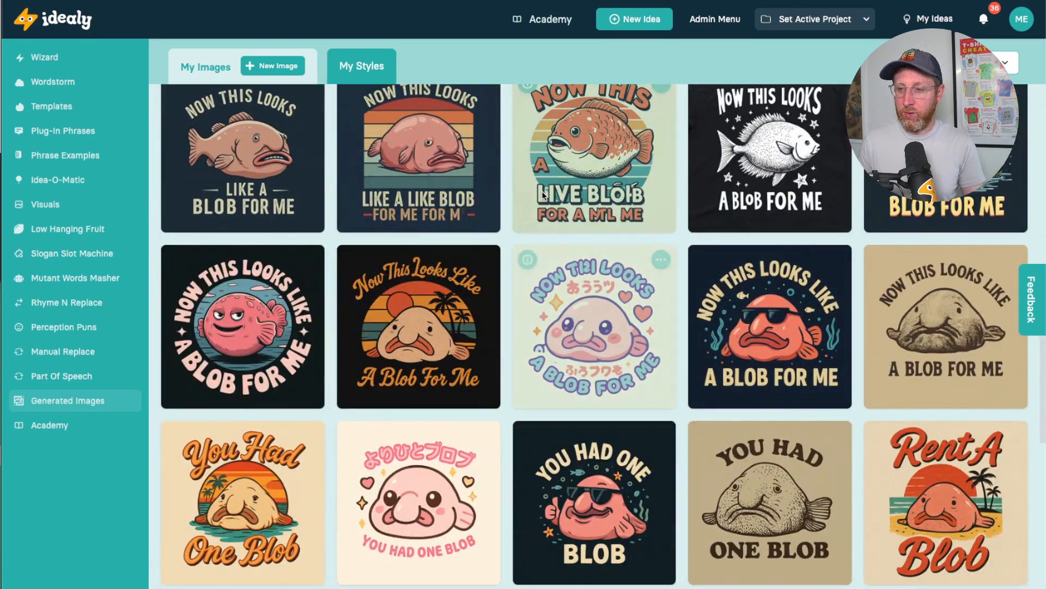
{"action": "left_click", "coordinate": [489, 261]}
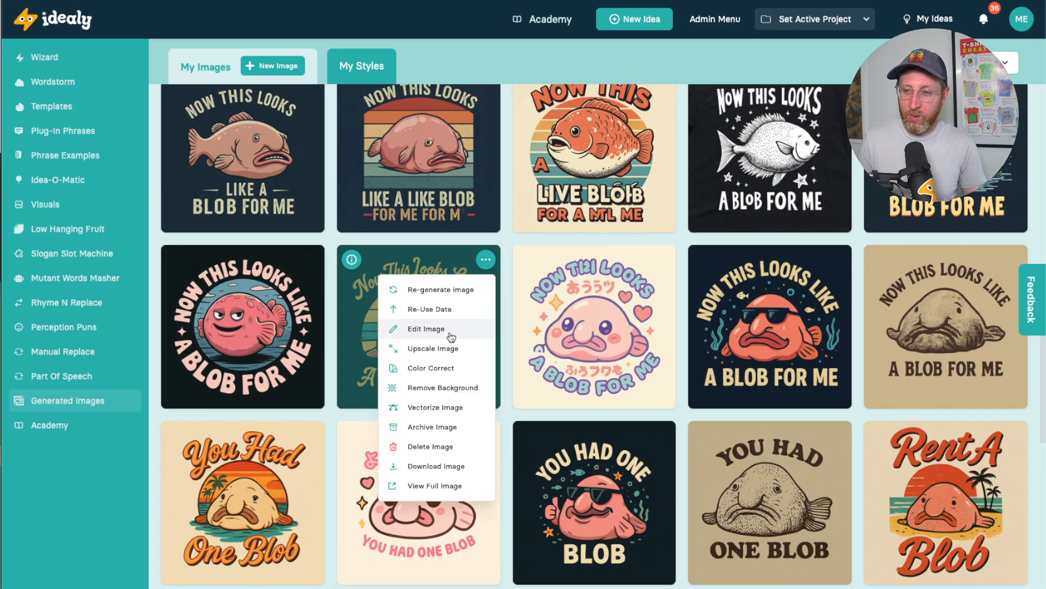
{"action": "left_click", "coordinate": [389, 332]}
Enter the edit prompt "change the text to "BLOBFISH FOREVER"" for the blobfish image and create it
{"action": "left_click", "coordinate": [399, 130]}
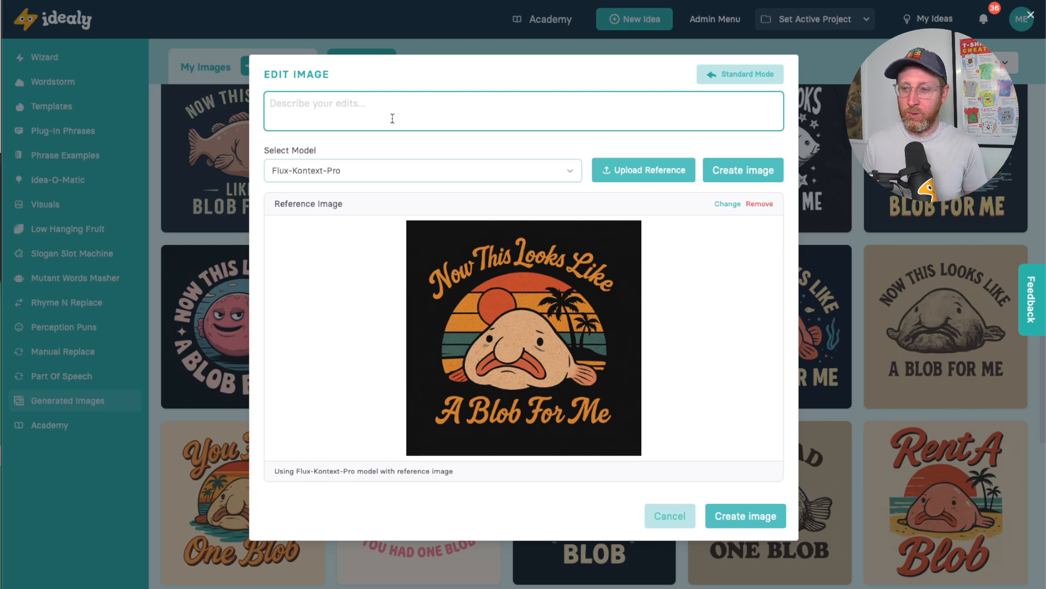
{"action": "type", "text": "Bl"}
{"action": "type", "text": "change the tx"}
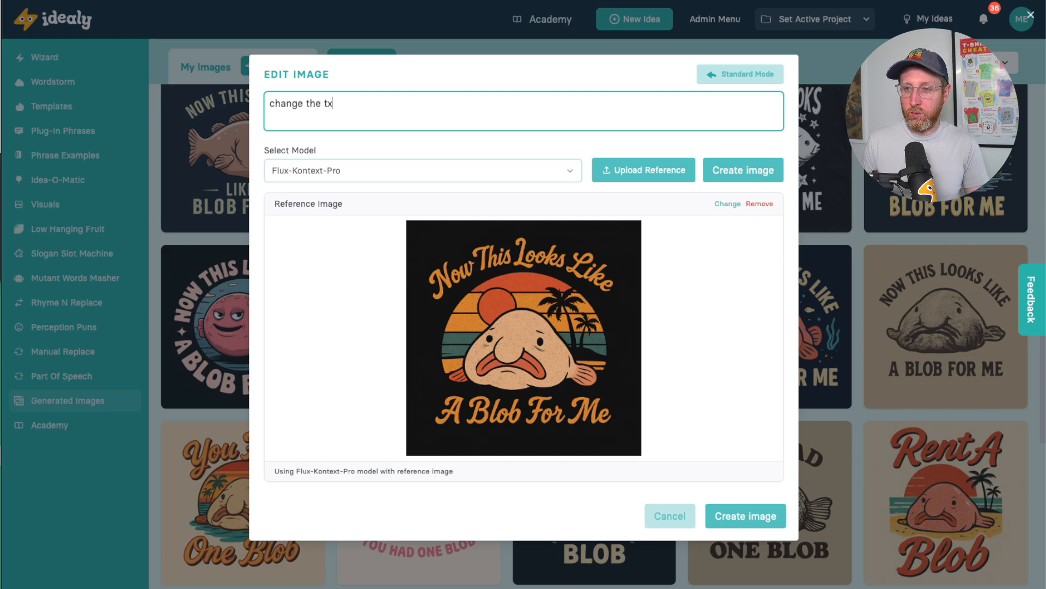
{"action": "type", "text": "OBFISH FOREVER\""}
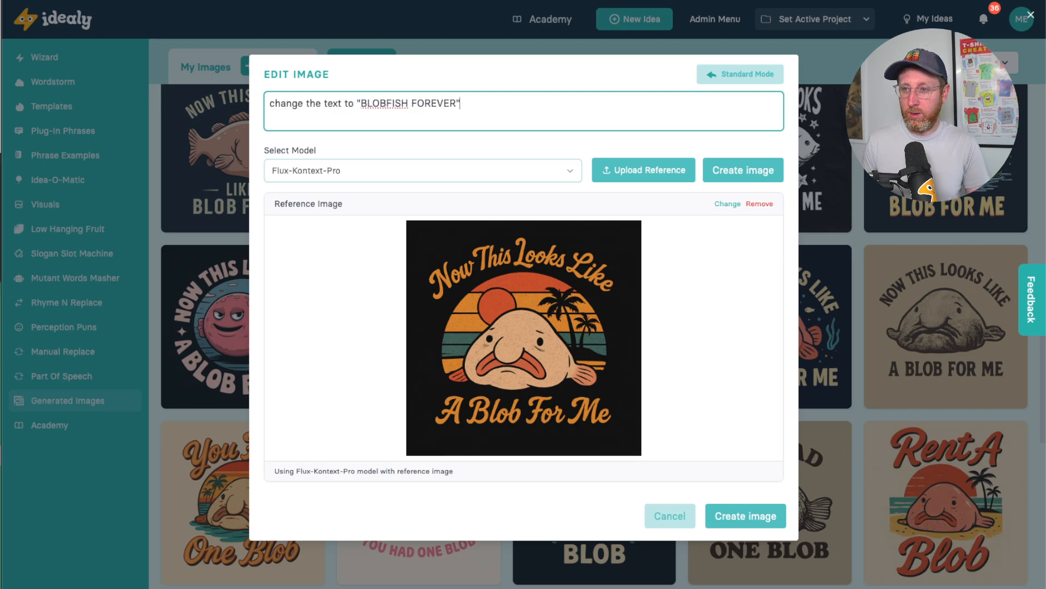
{"action": "left_click", "coordinate": [743, 170]}
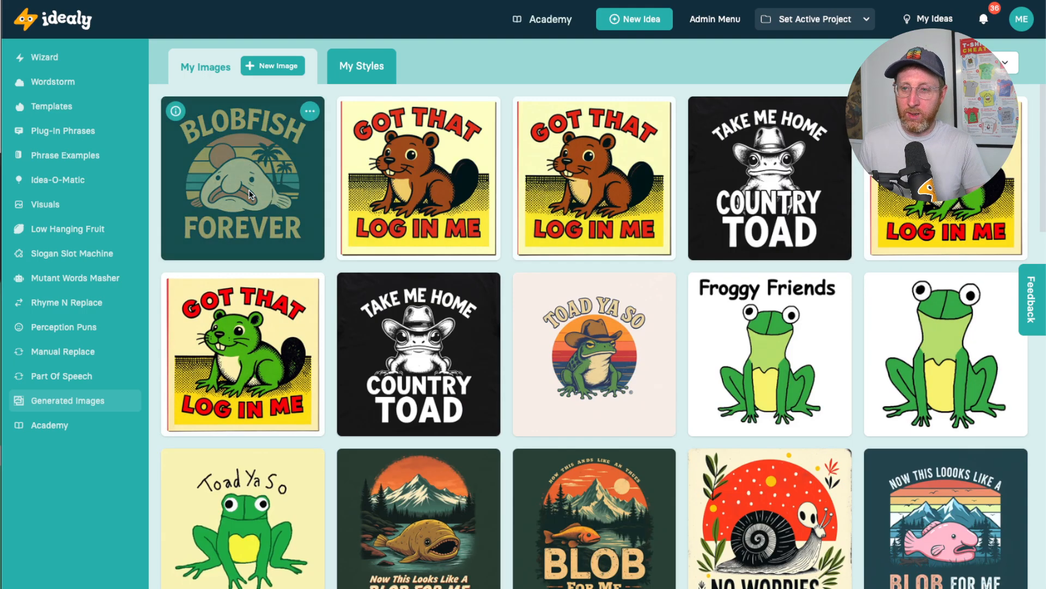
View the Blobfish Forever image at full size and return to the image gallery
{"action": "left_click", "coordinate": [310, 111]}
{"action": "left_click", "coordinate": [282, 339]}
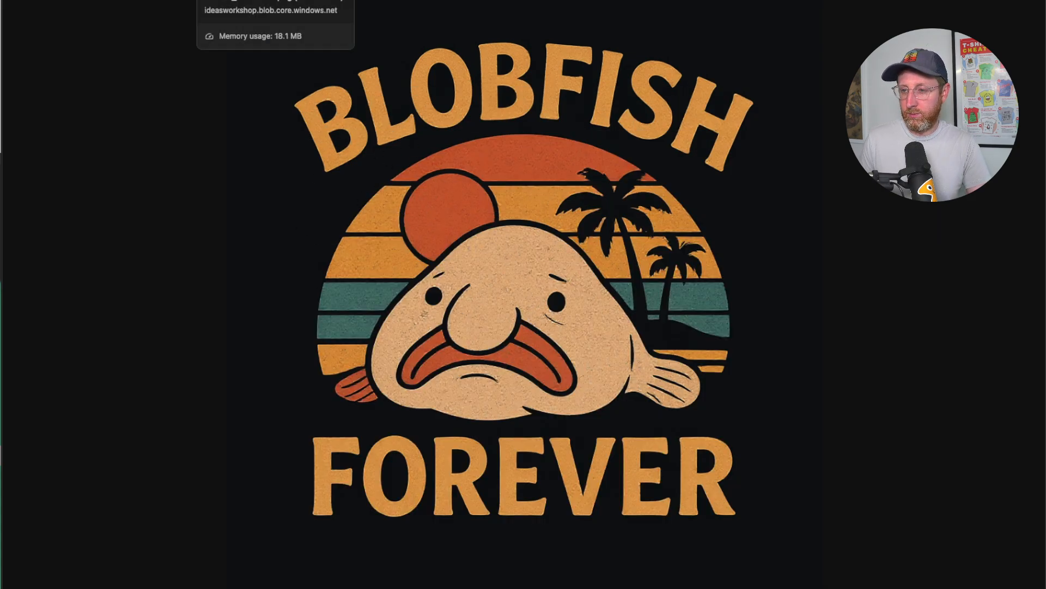
{"action": "left_click", "coordinate": [321, 0]}
{"action": "left_click", "coordinate": [179, 263]}
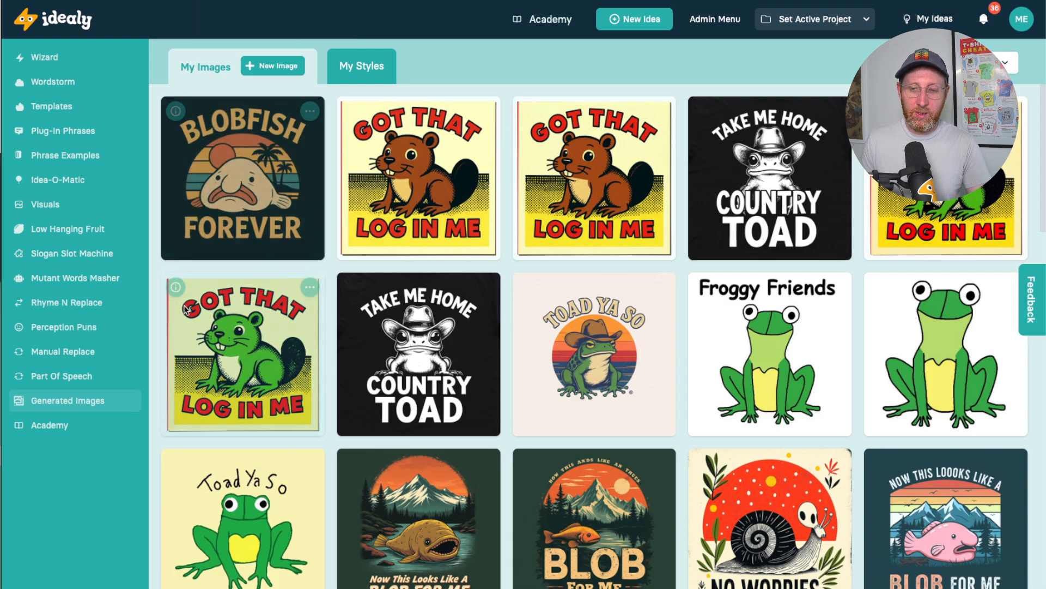
Create an edit of the Blobfish Forever image with the prompt "change the blobfish to an octopus and change the text to "ARMED AND DANGEROUS""
{"action": "left_click", "coordinate": [309, 112]}
{"action": "left_click", "coordinate": [266, 180]}
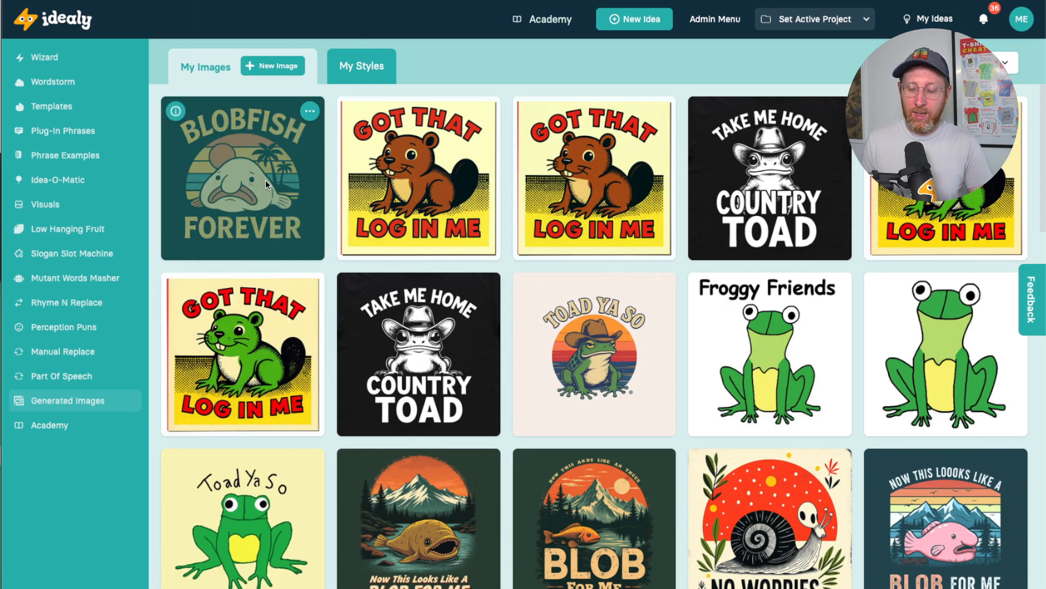
{"action": "left_click", "coordinate": [396, 108]}
{"action": "type", "text": "cha"}
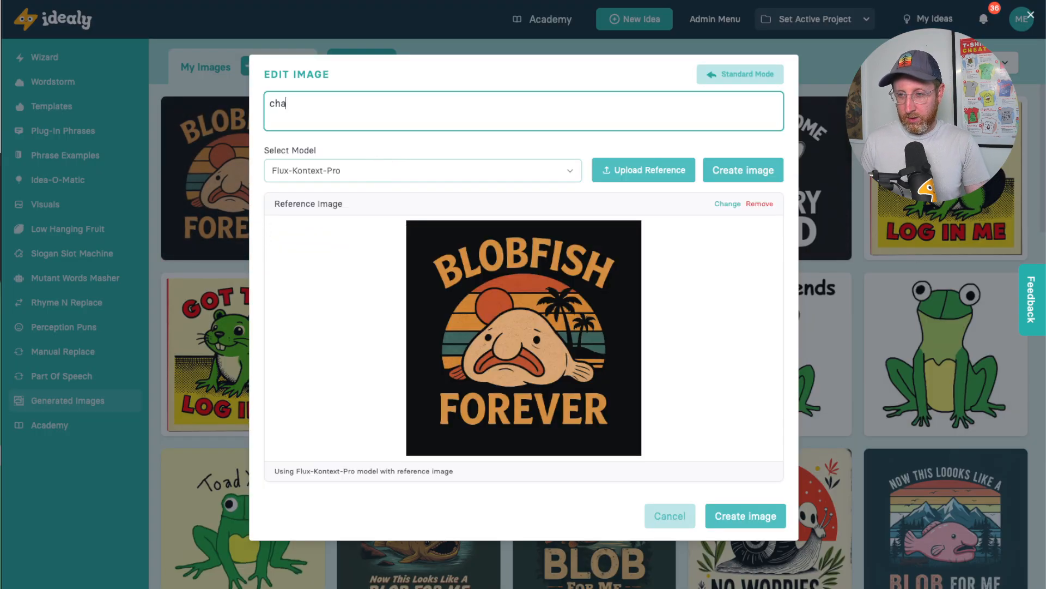
{"action": "type", "text": "nge the blobfish to an oc"}
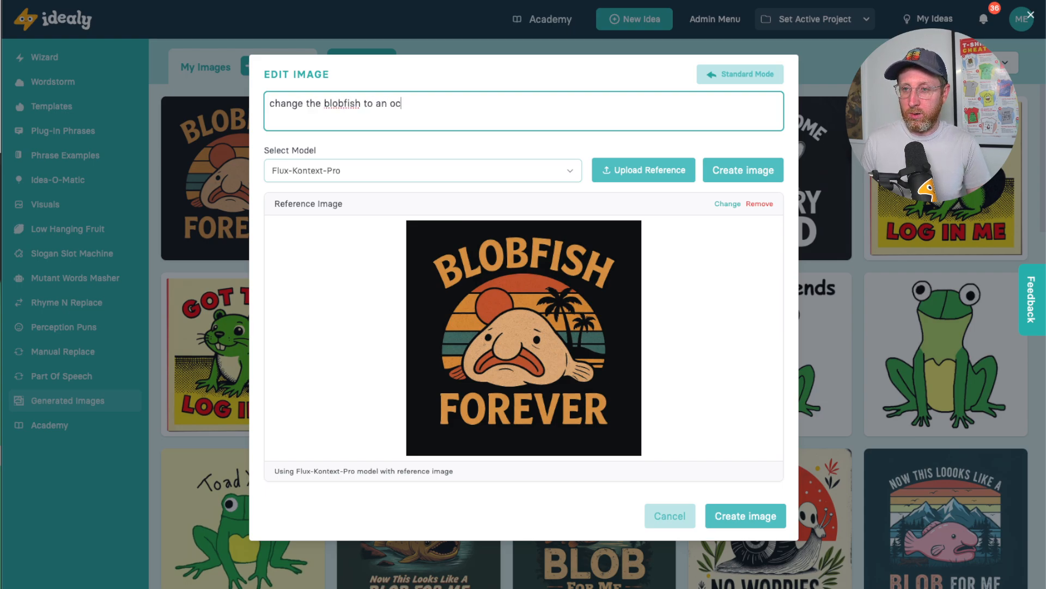
{"action": "type", "text": "topus and change t"}
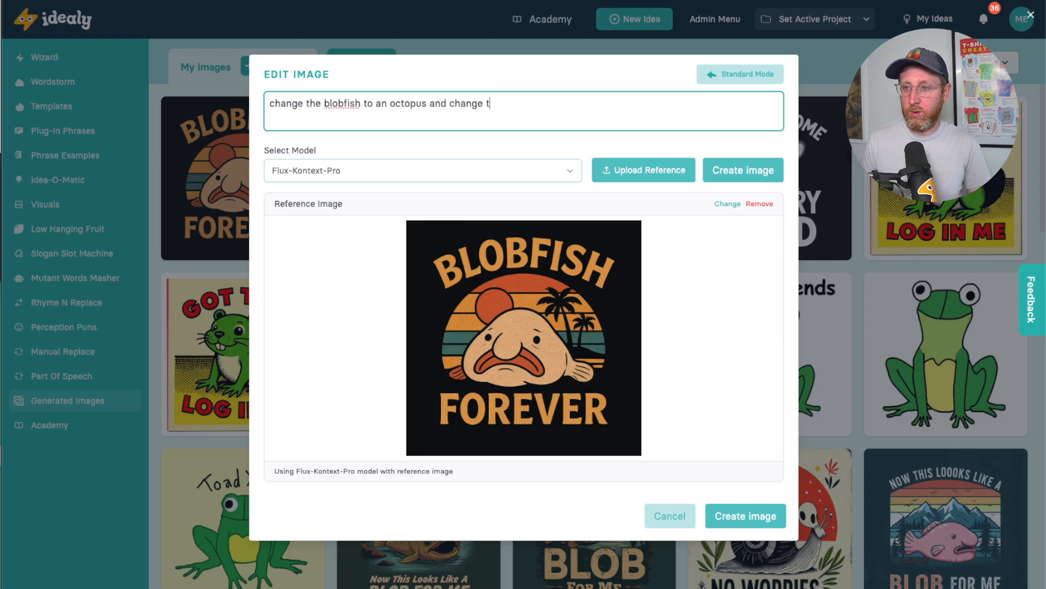
{"action": "type", "text": "he textto"}
{"action": "key", "text": "BackSpace"}
{"action": "key", "text": "BackSpace"}
{"action": "key", "text": "BackSpace"}
{"action": "type", "text": "to \"ARMED AND "}
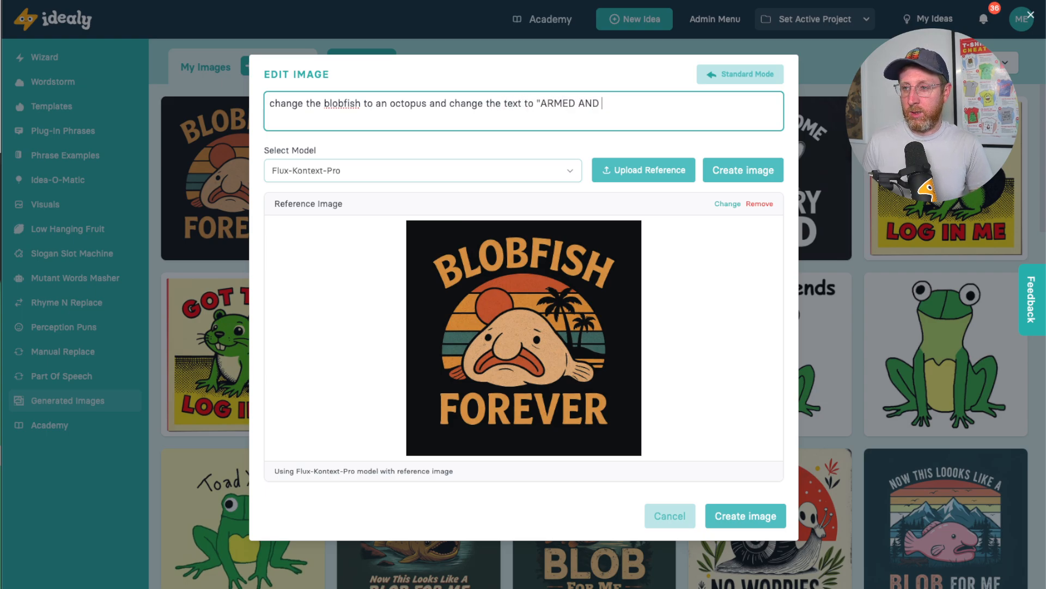
{"action": "type", "text": "DANGEROUES\""}
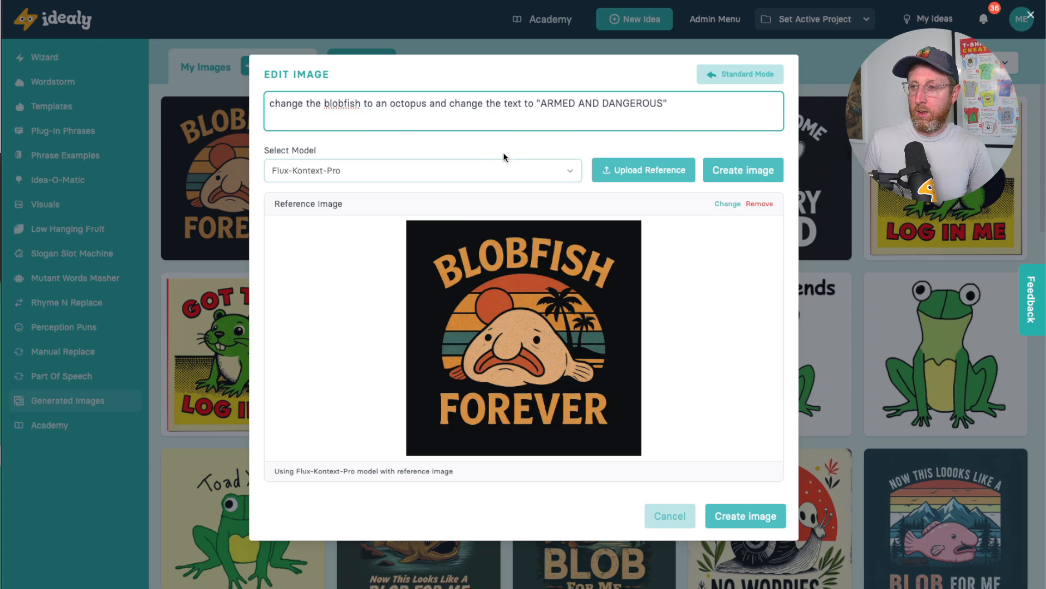
{"action": "left_click", "coordinate": [758, 170]}
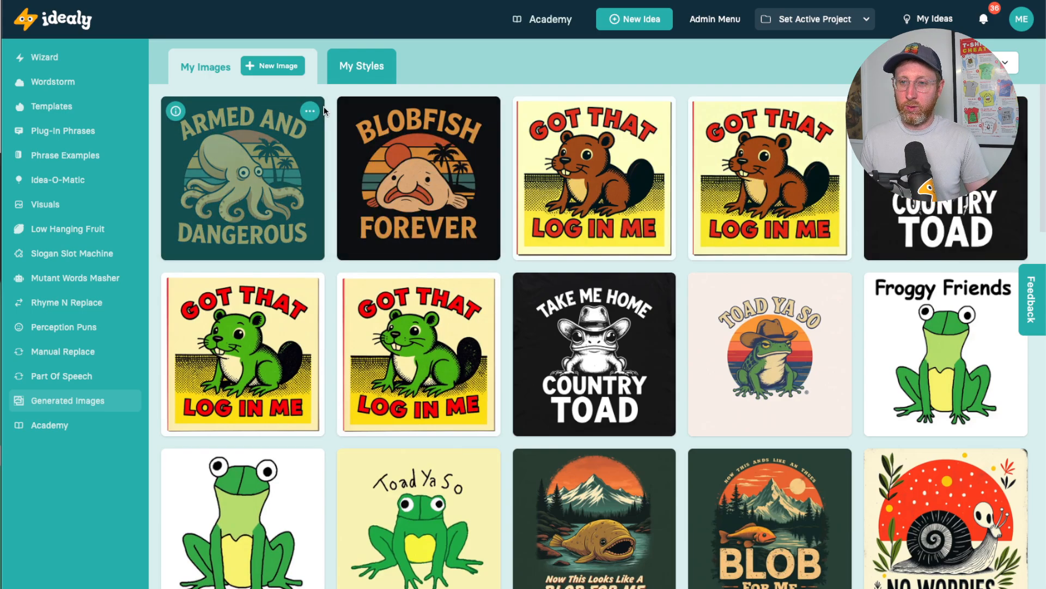
View the Armed And Dangerous octopus image at full size
{"action": "left_click", "coordinate": [309, 111]}
{"action": "left_click", "coordinate": [245, 337]}
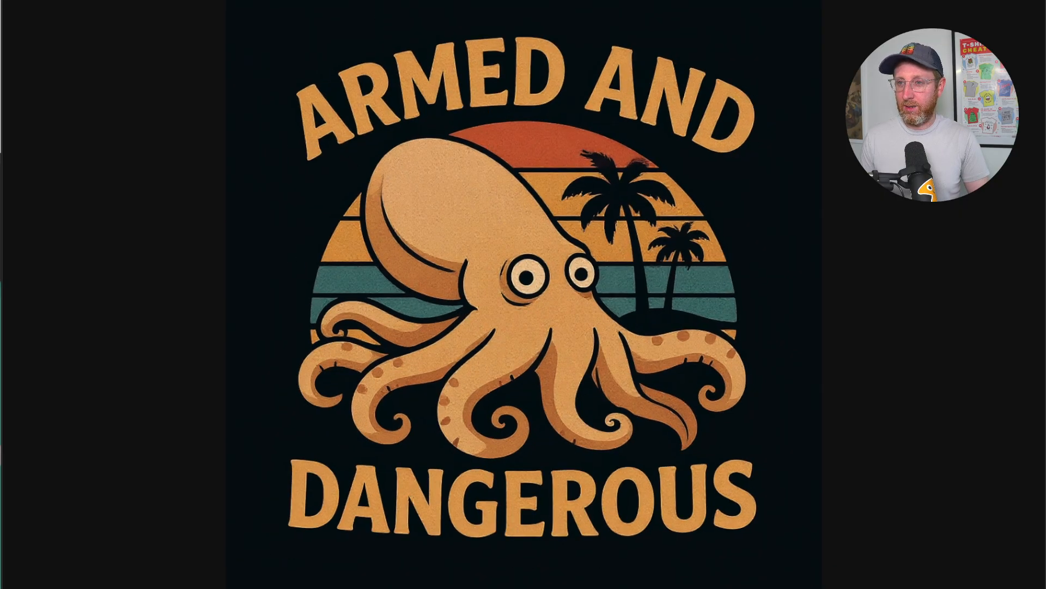
Return from the full-size view to the image gallery and review the actions available for the Armed And Dangerous image
{"action": "key", "text": "Escape"}
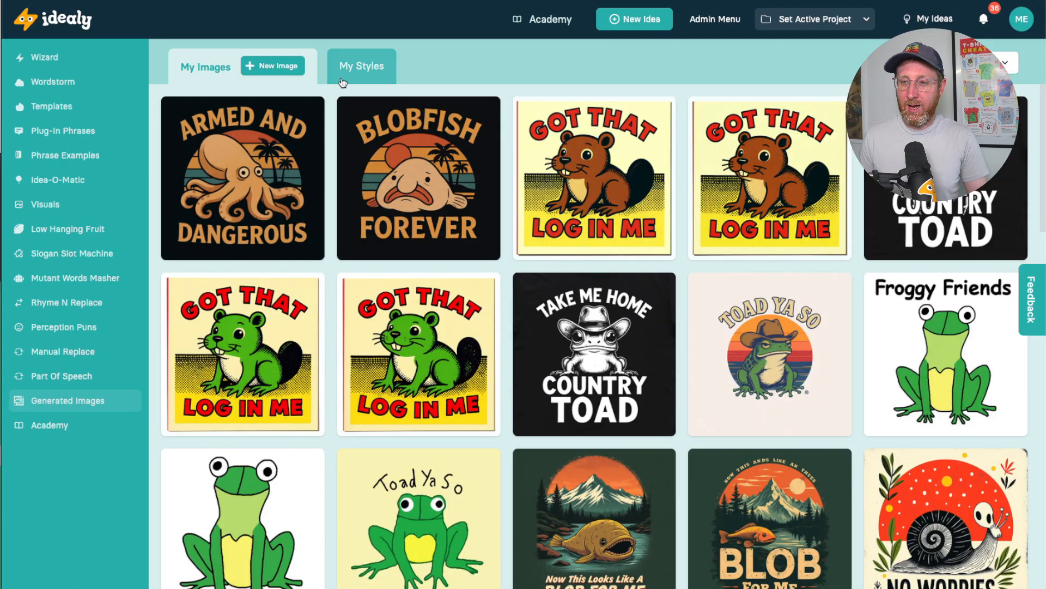
{"action": "left_click", "coordinate": [310, 110]}
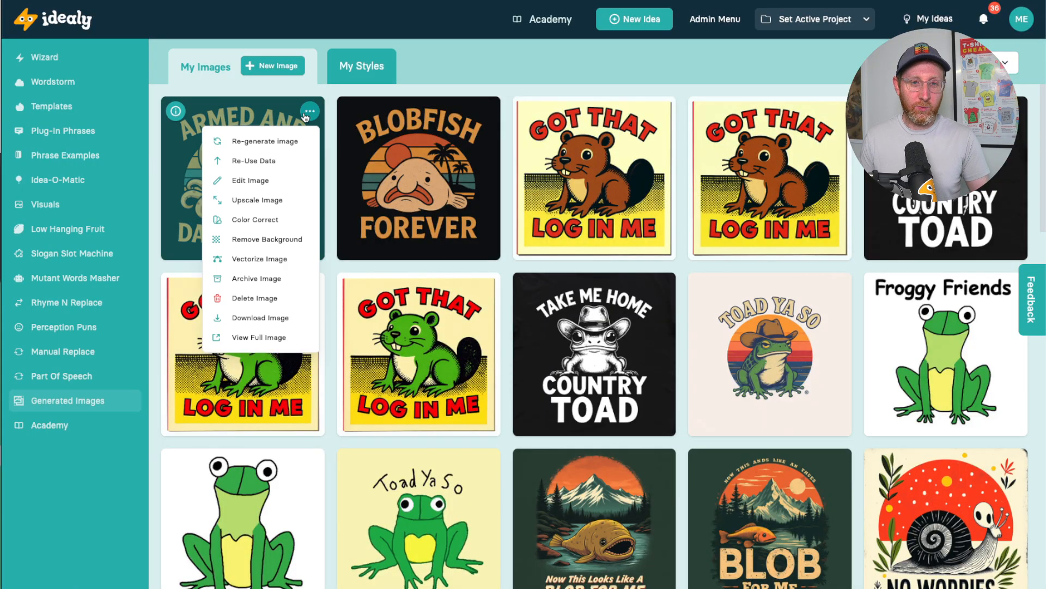
{"action": "left_click", "coordinate": [312, 110]}
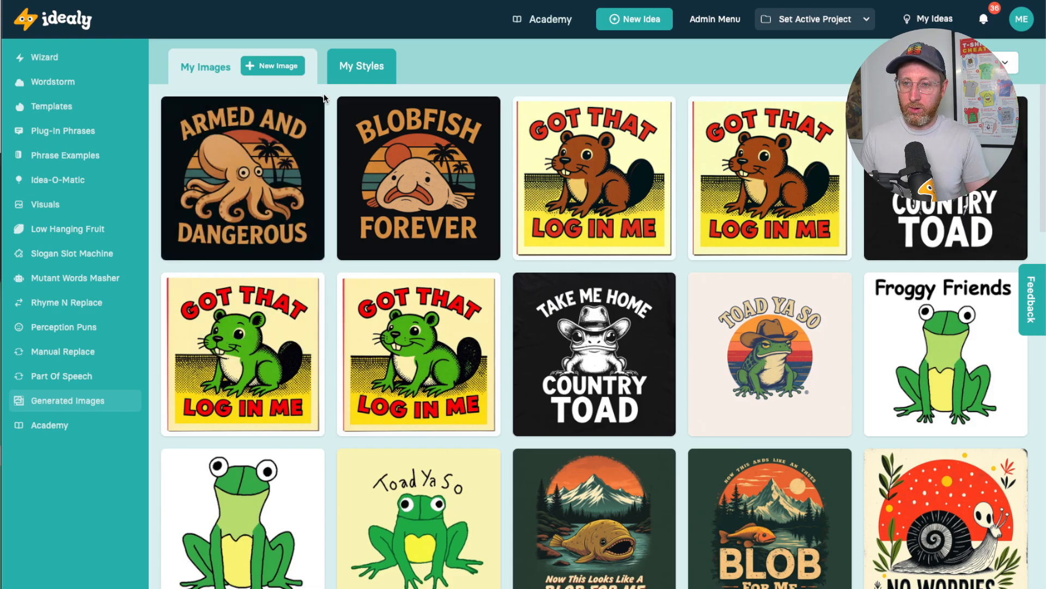
Try background removal on the Armed And Dangerous image by sampling its background color and raising the color tolerance, and return to the images
{"action": "left_click", "coordinate": [310, 110]}
{"action": "left_click", "coordinate": [266, 239]}
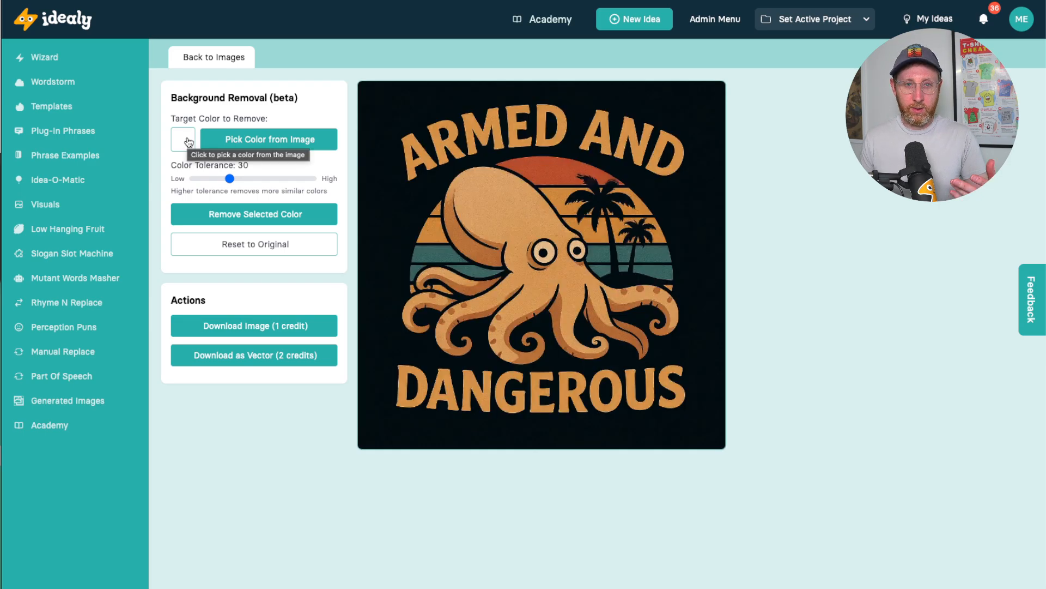
{"action": "left_click", "coordinate": [212, 140]}
{"action": "left_click", "coordinate": [401, 209]}
{"action": "left_click_drag", "start_coordinate": [242, 179], "coordinate": [330, 182]}
{"action": "left_click", "coordinate": [215, 60]}
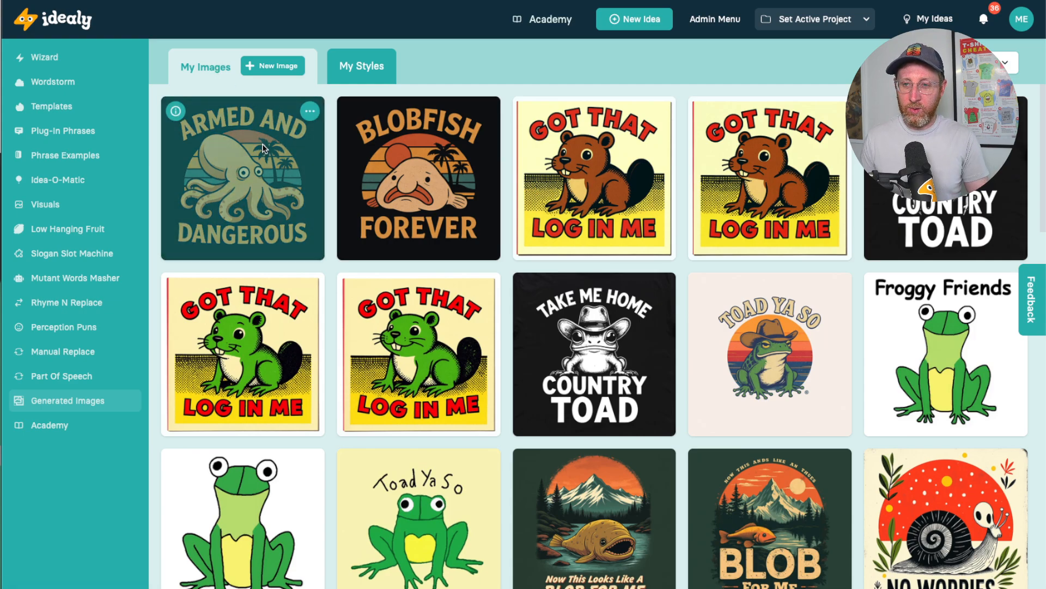
Examine the prompt text of Custom Style 13 among the saved styles, cancel without changes, and return to the generated images
{"action": "left_click", "coordinate": [361, 65]}
{"action": "scroll", "coordinate": [404, 270], "scroll_direction": "down", "scroll_amount": 1}
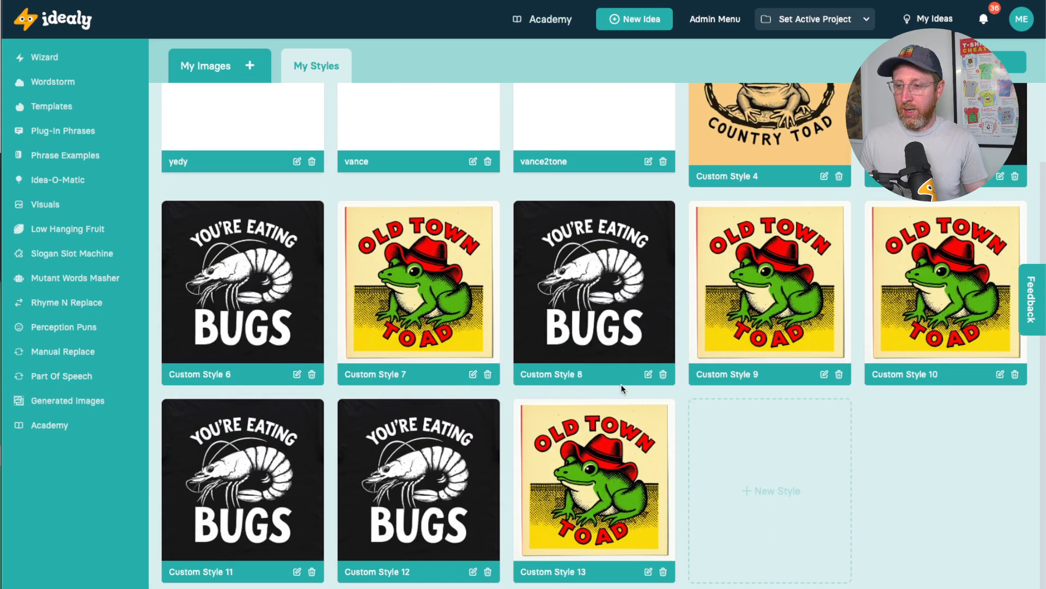
{"action": "left_click", "coordinate": [648, 572]}
{"action": "left_click", "coordinate": [408, 288]}
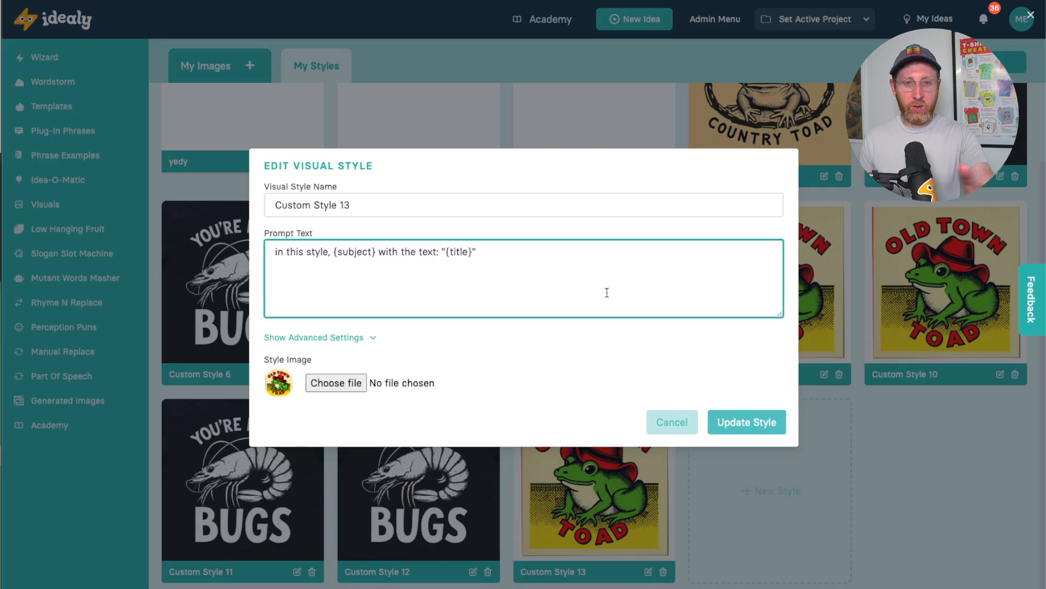
{"action": "left_click", "coordinate": [671, 430]}
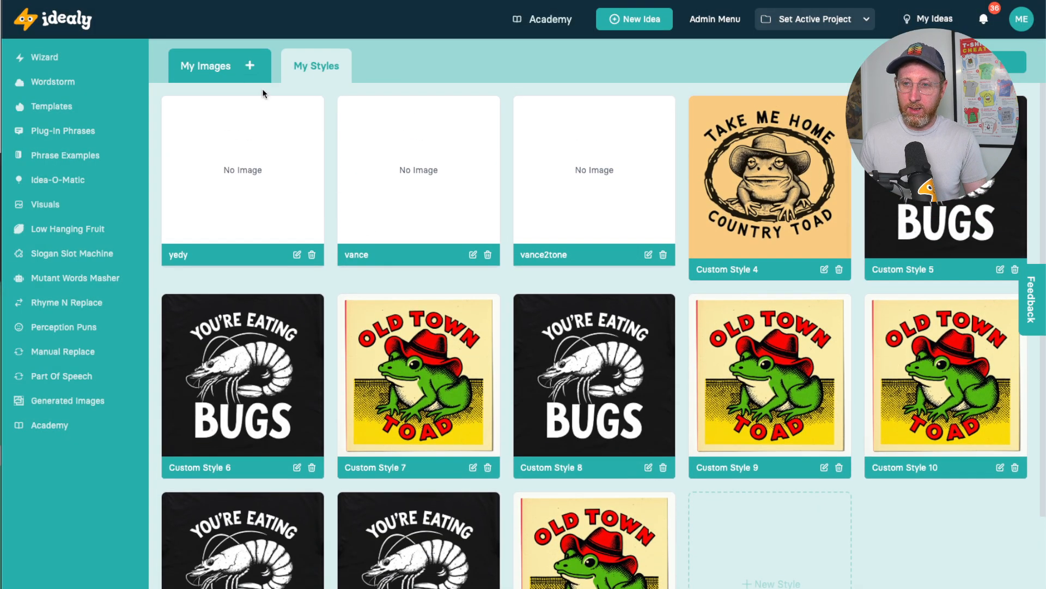
{"action": "left_click", "coordinate": [197, 70]}
{"action": "mouse_move", "coordinate": [398, 118]}
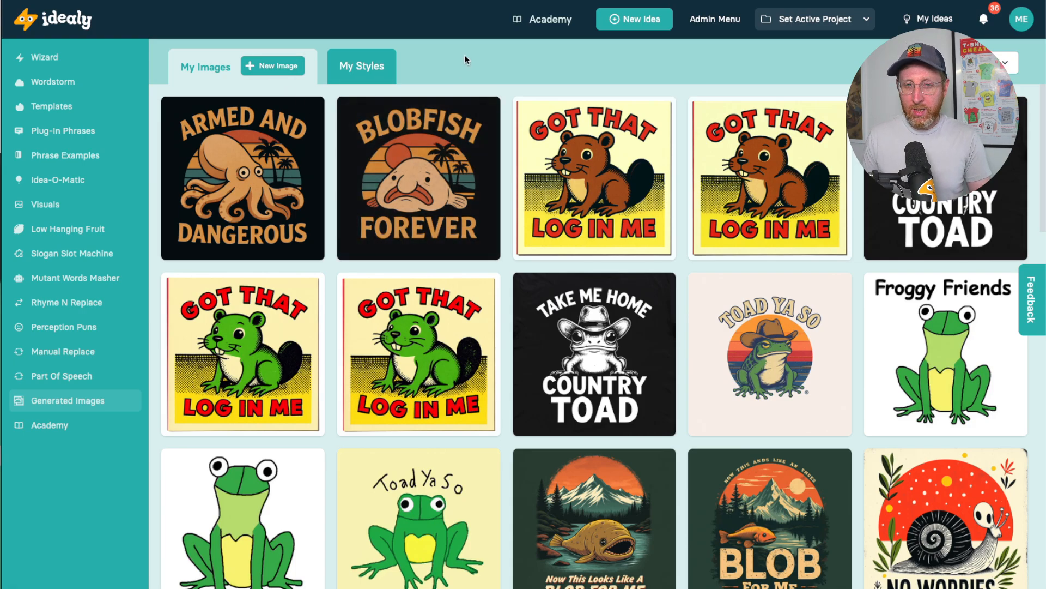
{"action": "mouse_move", "coordinate": [673, 181]}
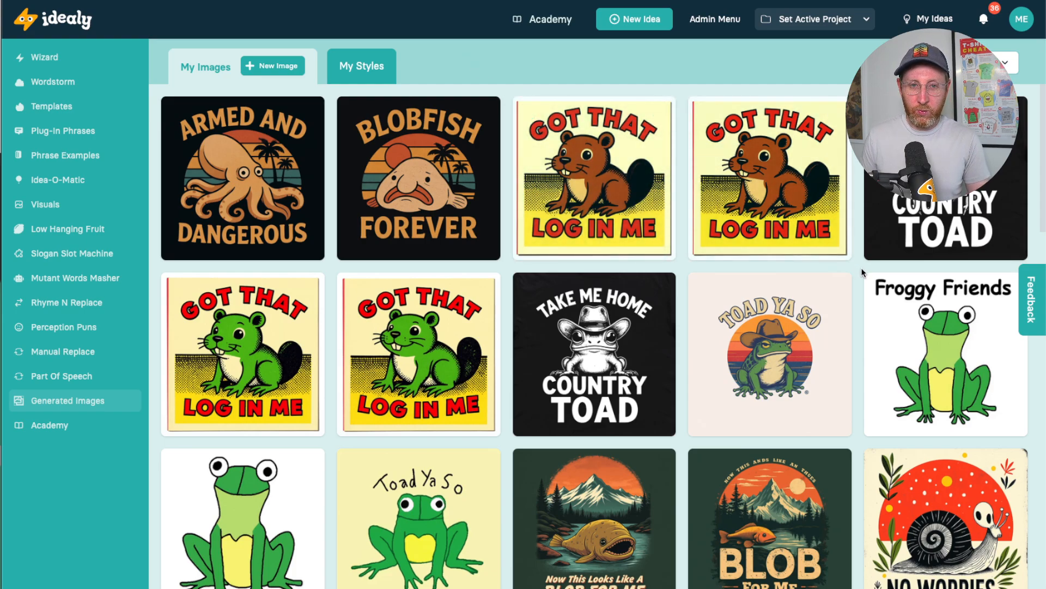
{"action": "left_click", "coordinate": [1041, 314]}
{"action": "left_click", "coordinate": [1017, 268]}
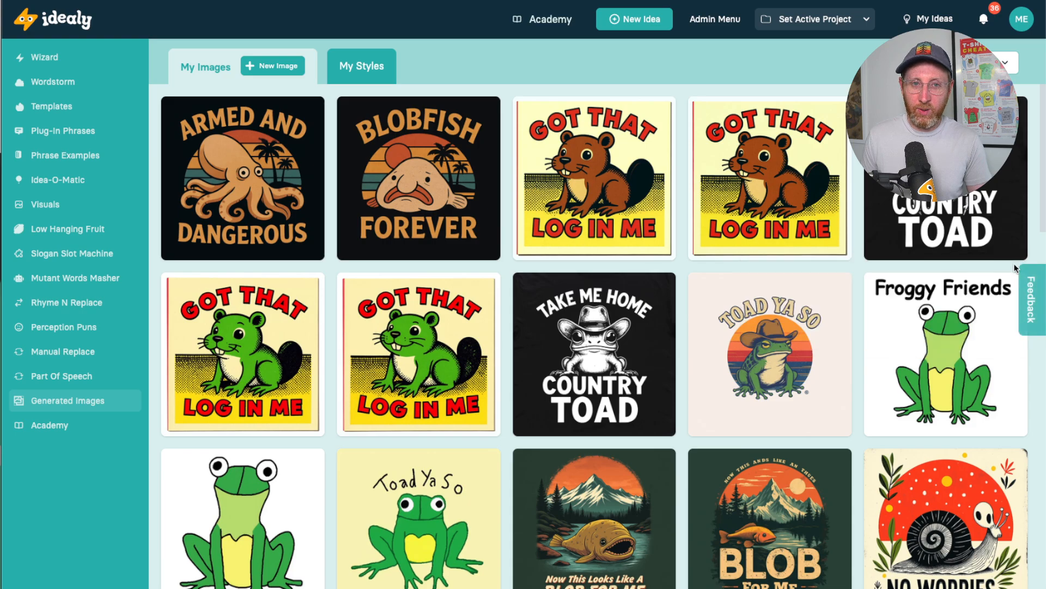